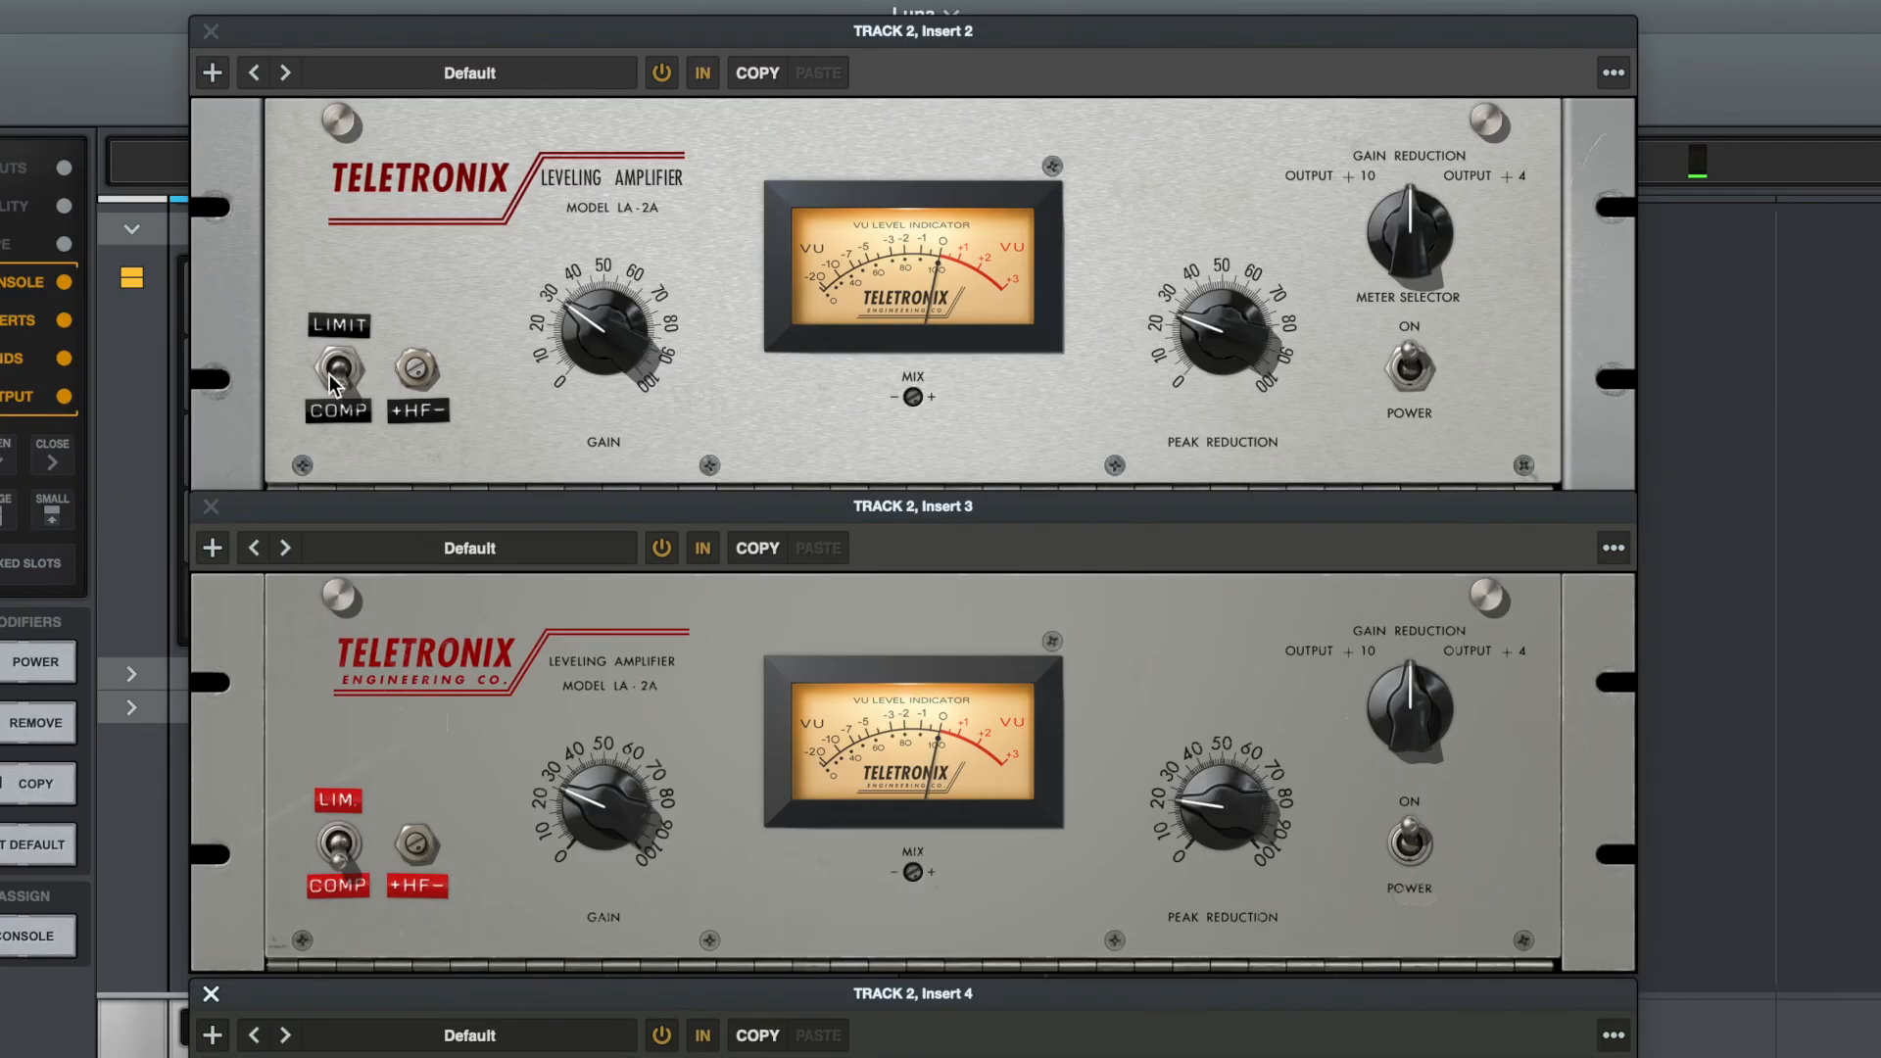
- Compare the limit/compress switches and HF trims of the silver and gray LA-2A inserts on Track 2
click(339, 289)
drag(339, 289, 344, 487)
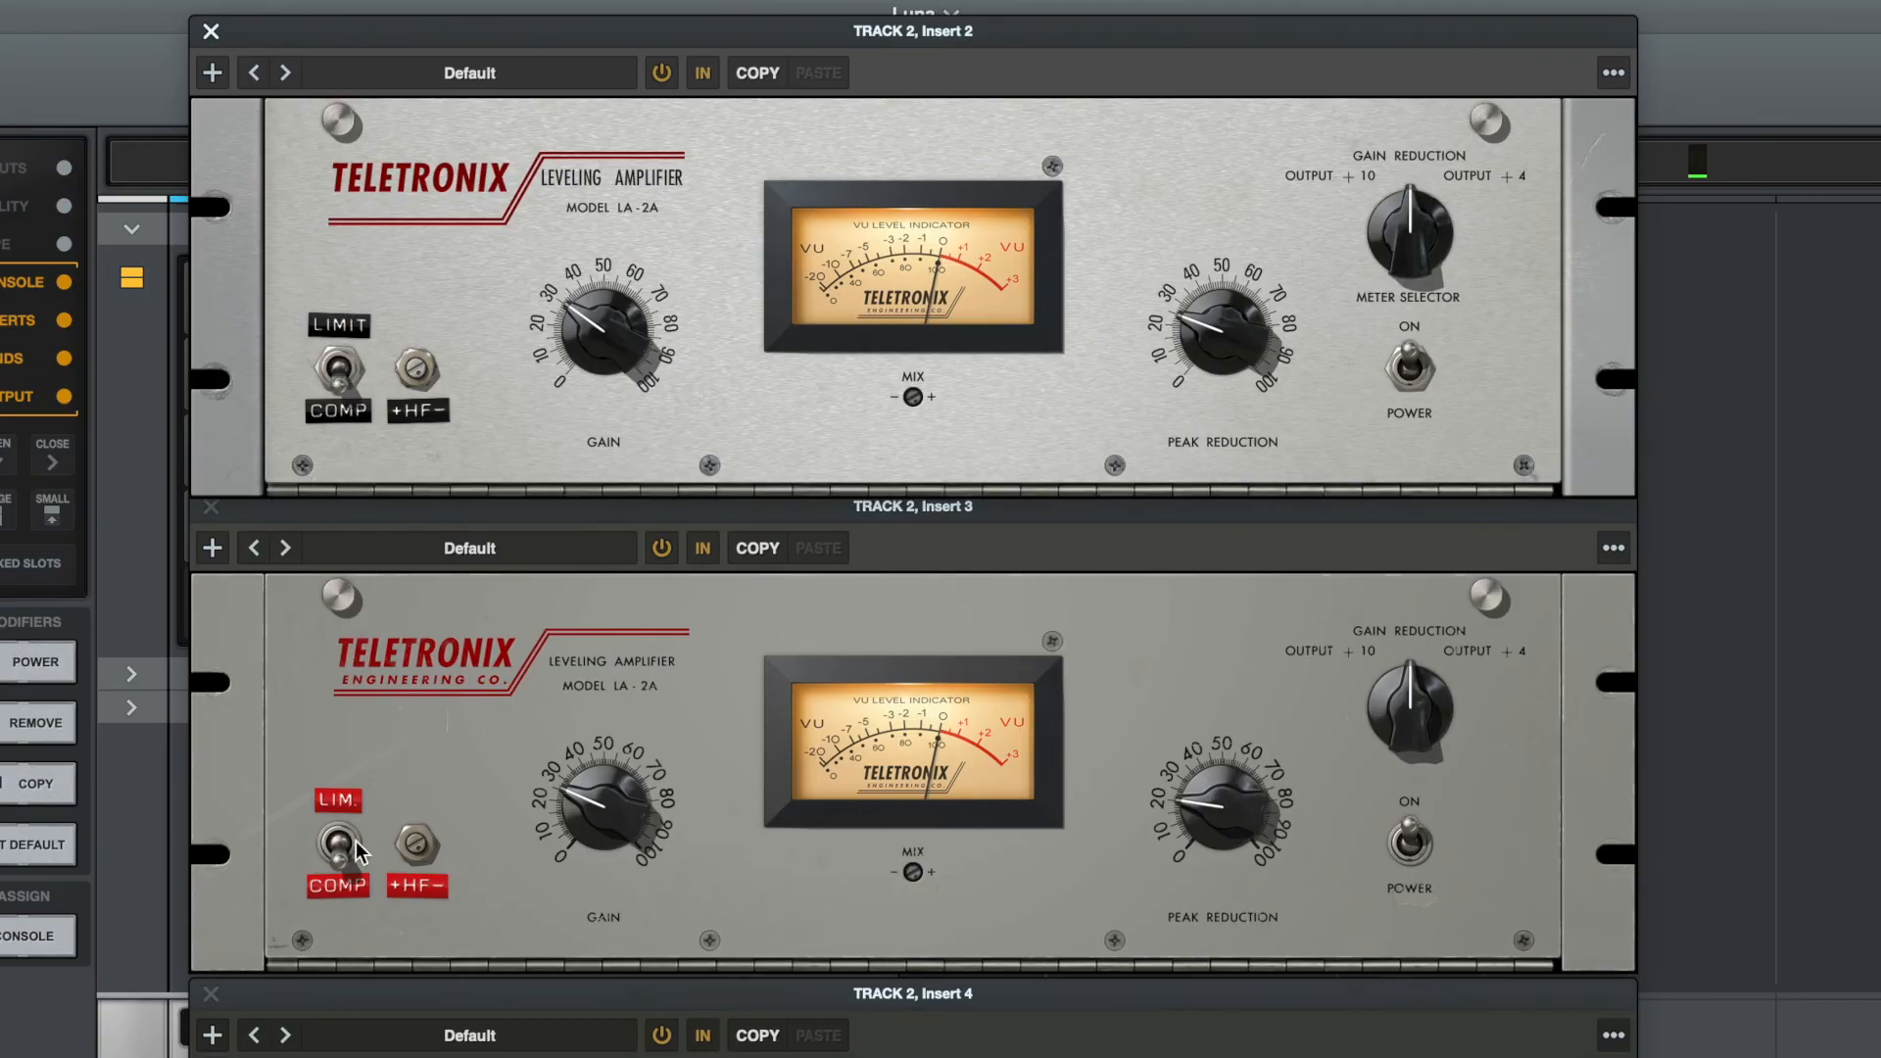
drag(343, 856, 331, 967)
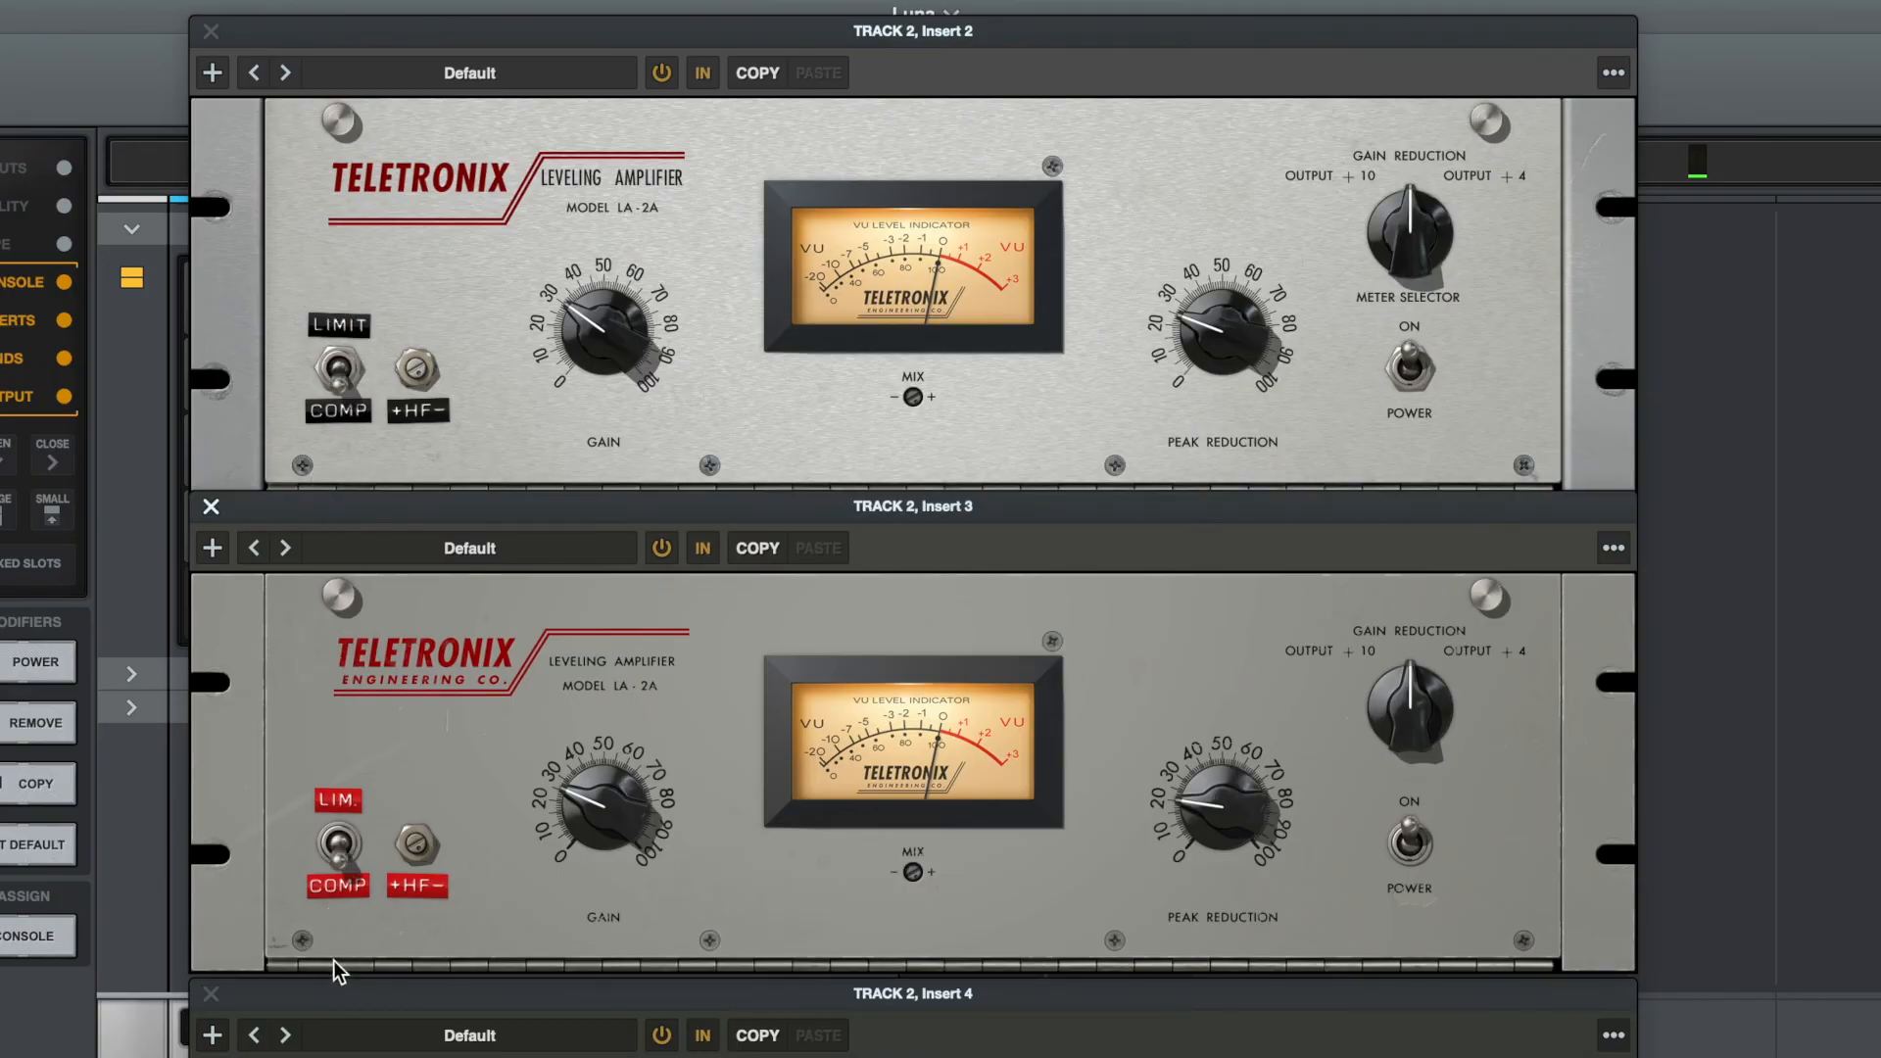
drag(416, 371, 417, 411)
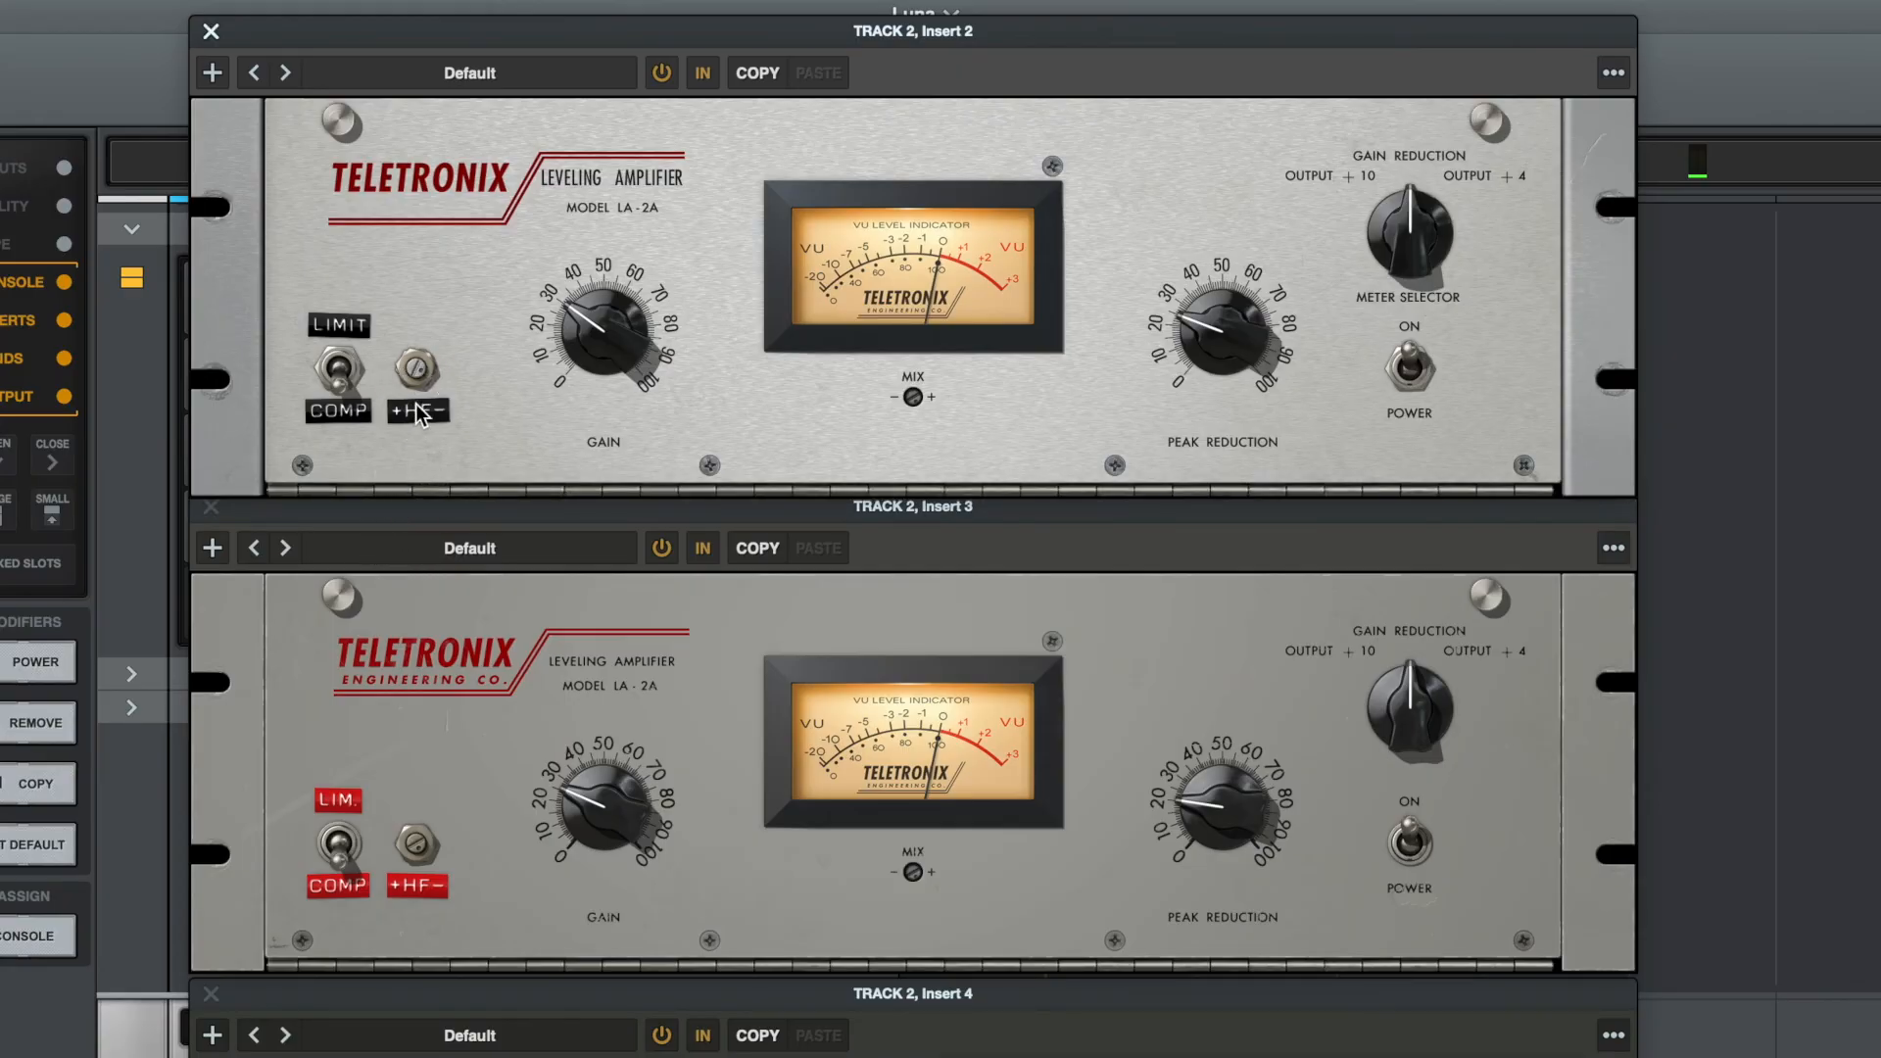
mouse_move(416, 840)
mouse_down()
mouse_move(412, 902)
mouse_move(411, 813)
mouse_up()
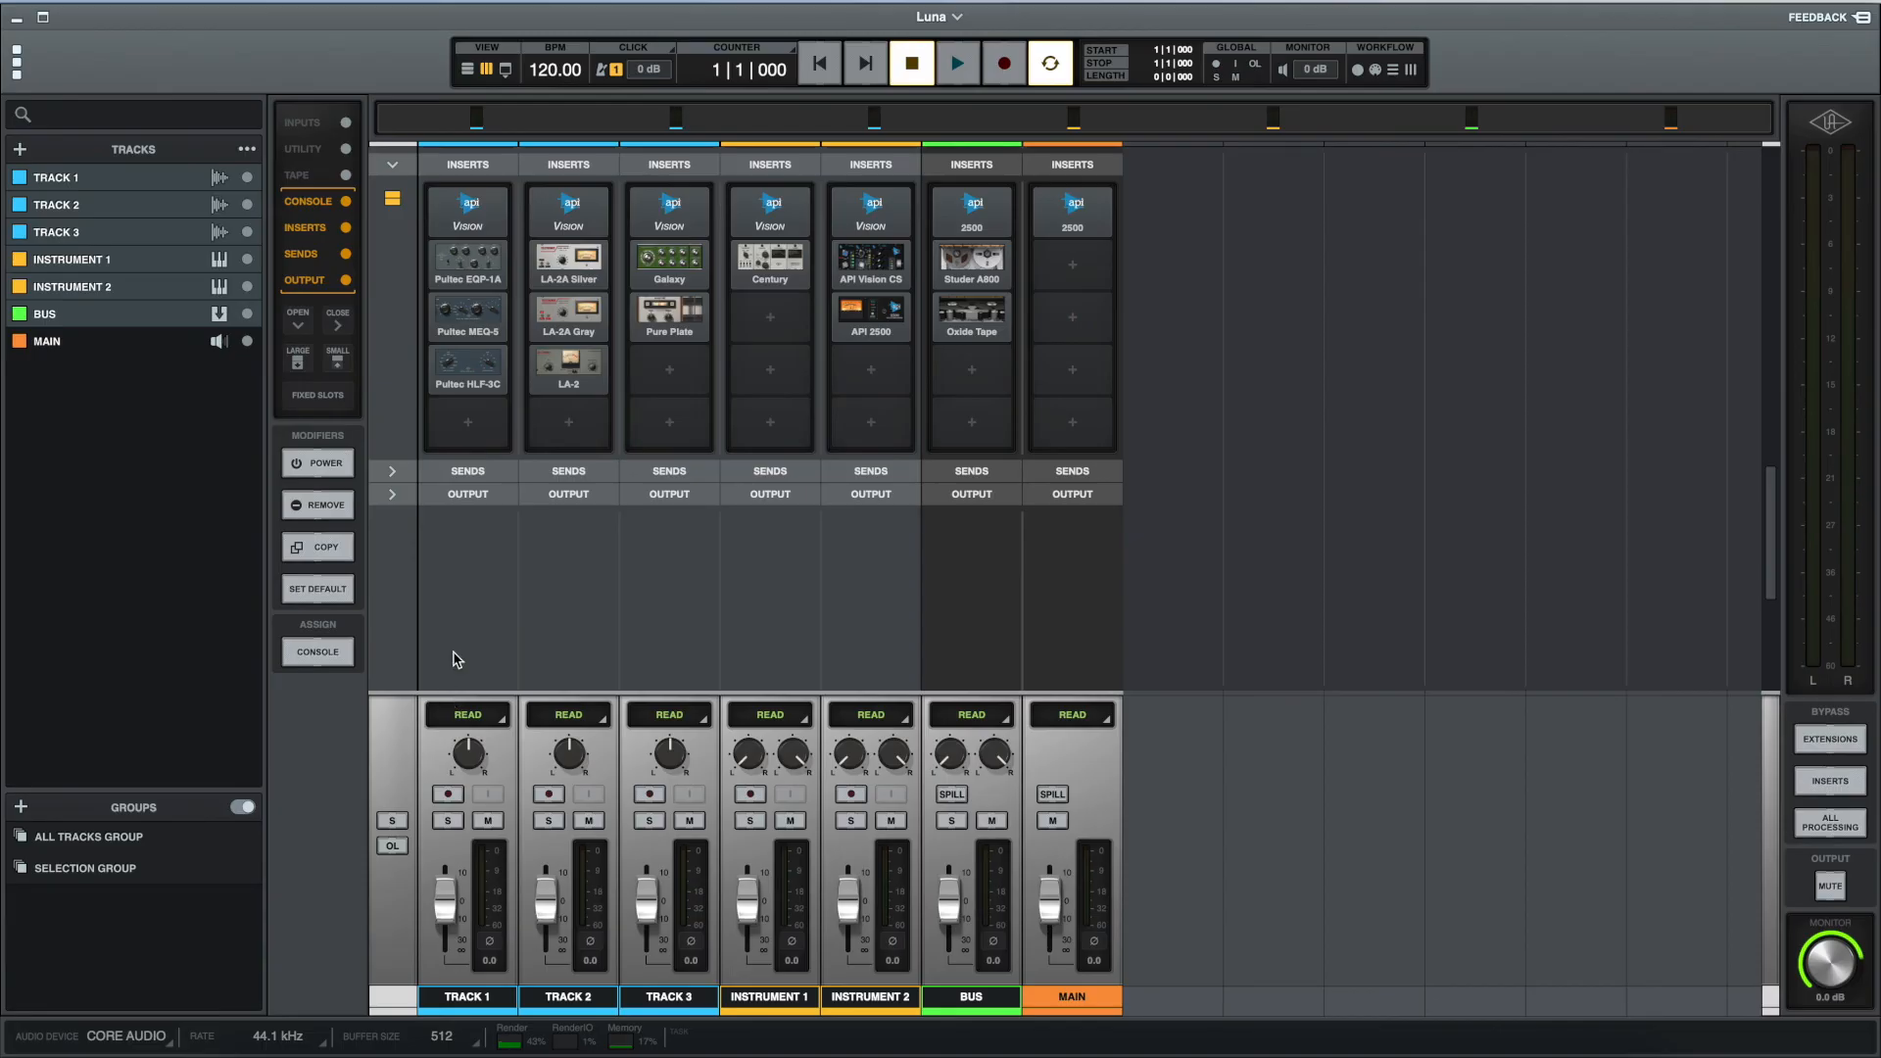
- Open the Galaxy insert on Track 3 and browse the presets of the Century channel strip on Instrument 1
click(675, 263)
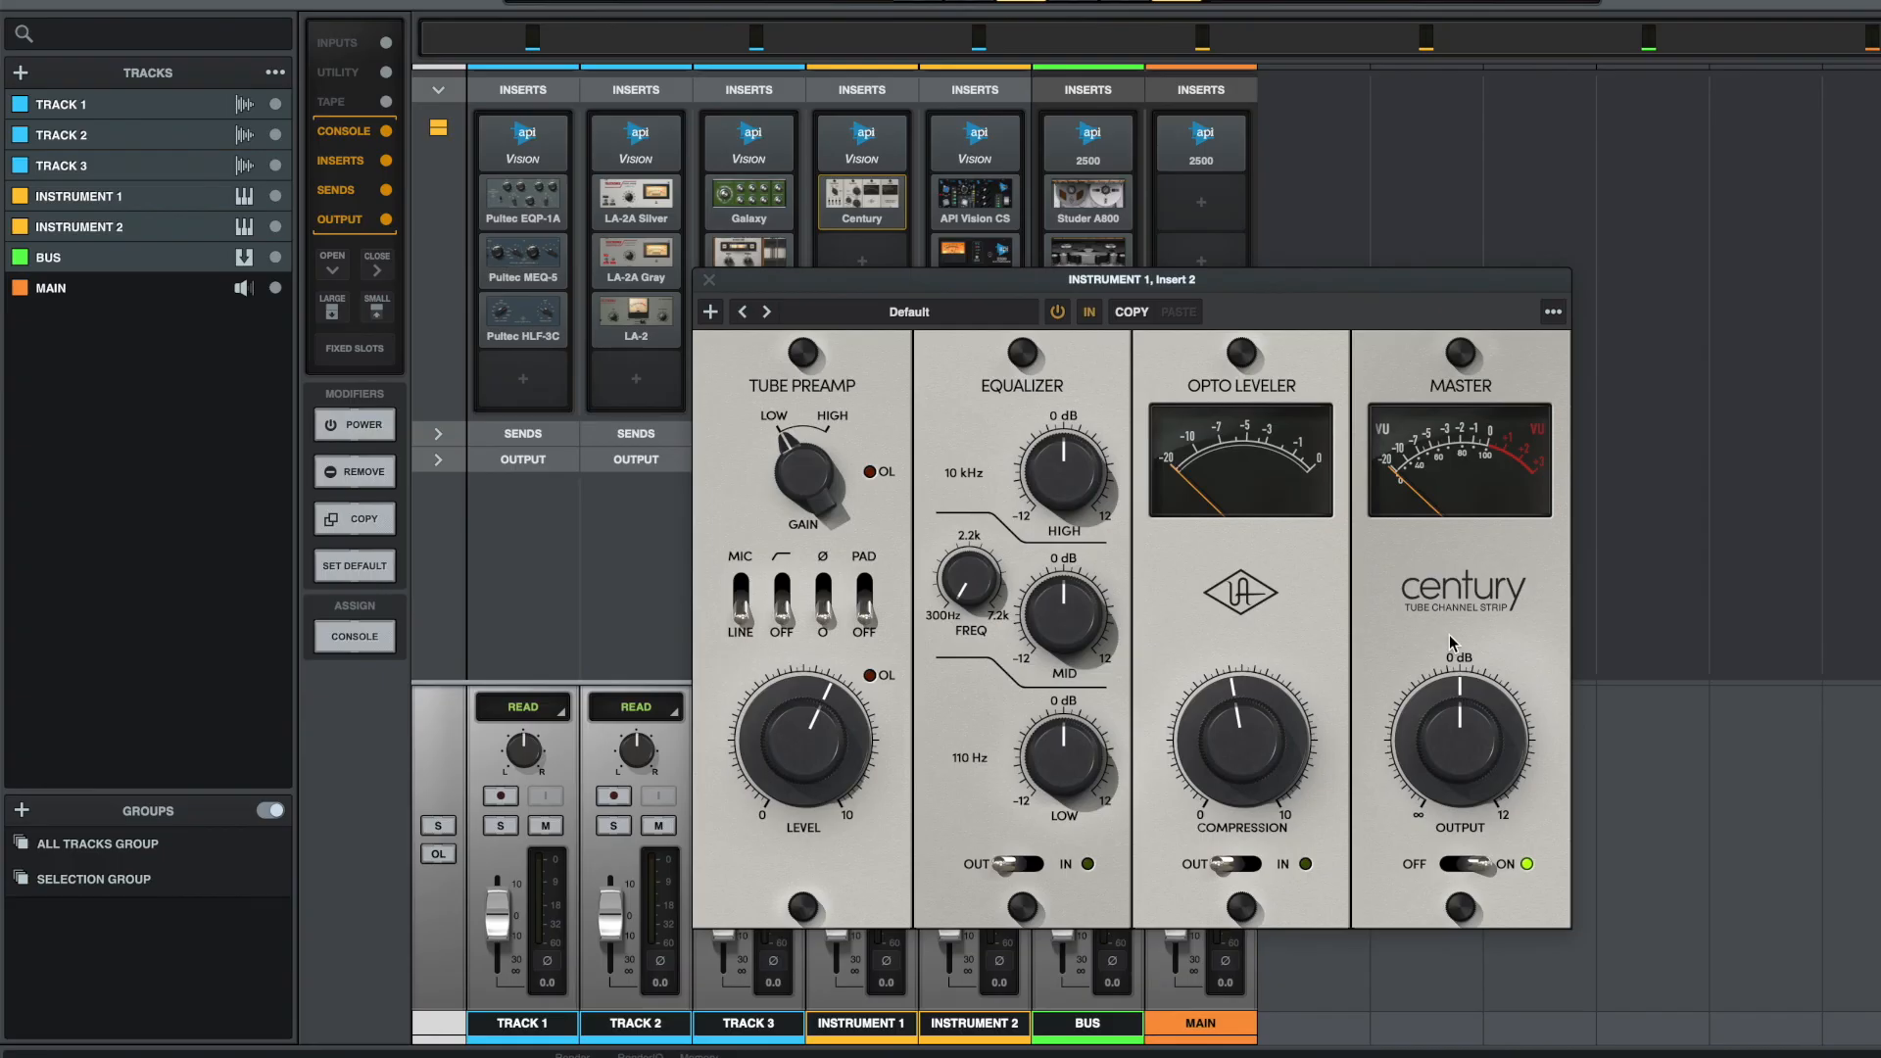
click(913, 313)
scroll(68, 696, down, 3)
scroll(68, 697, down, 5)
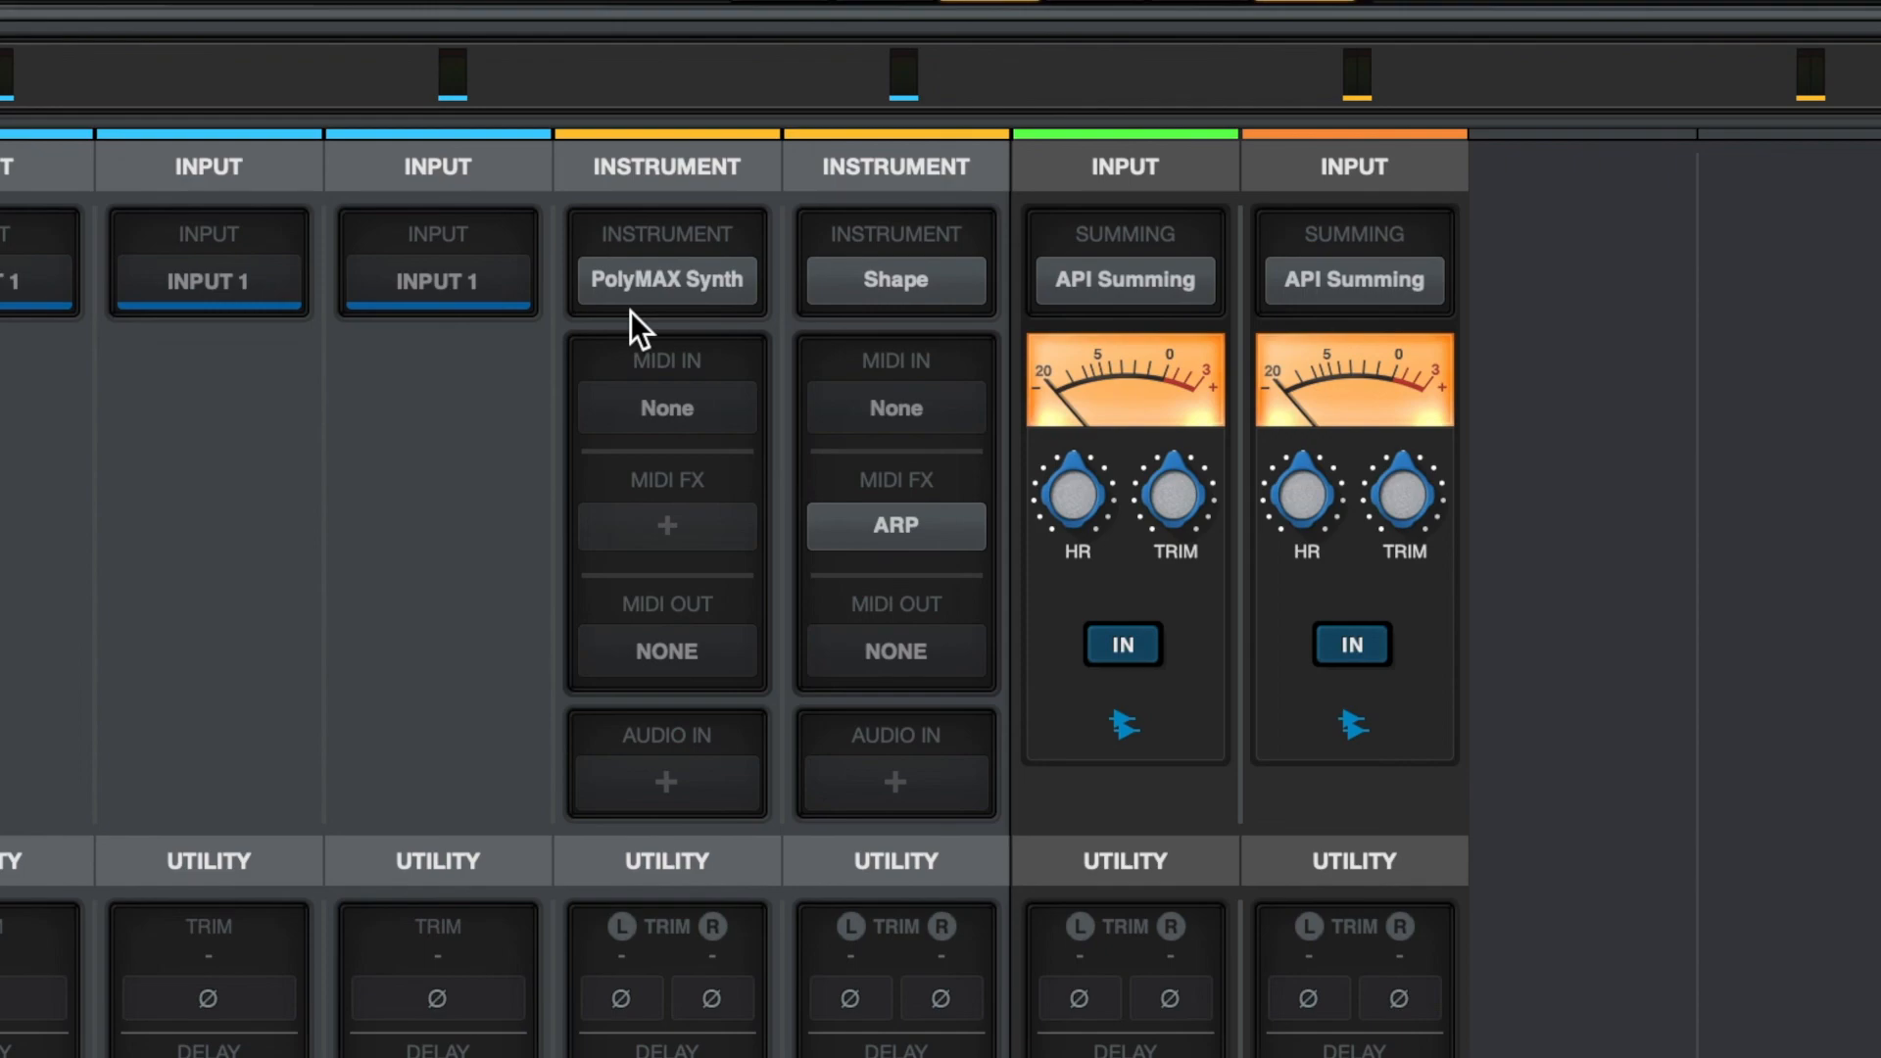
- View the Part 1 sound browser of the Shape instrument on Instrument 2 and open the track's ARP MIDI effect
mouse_move(666, 280)
mouse_move(832, 279)
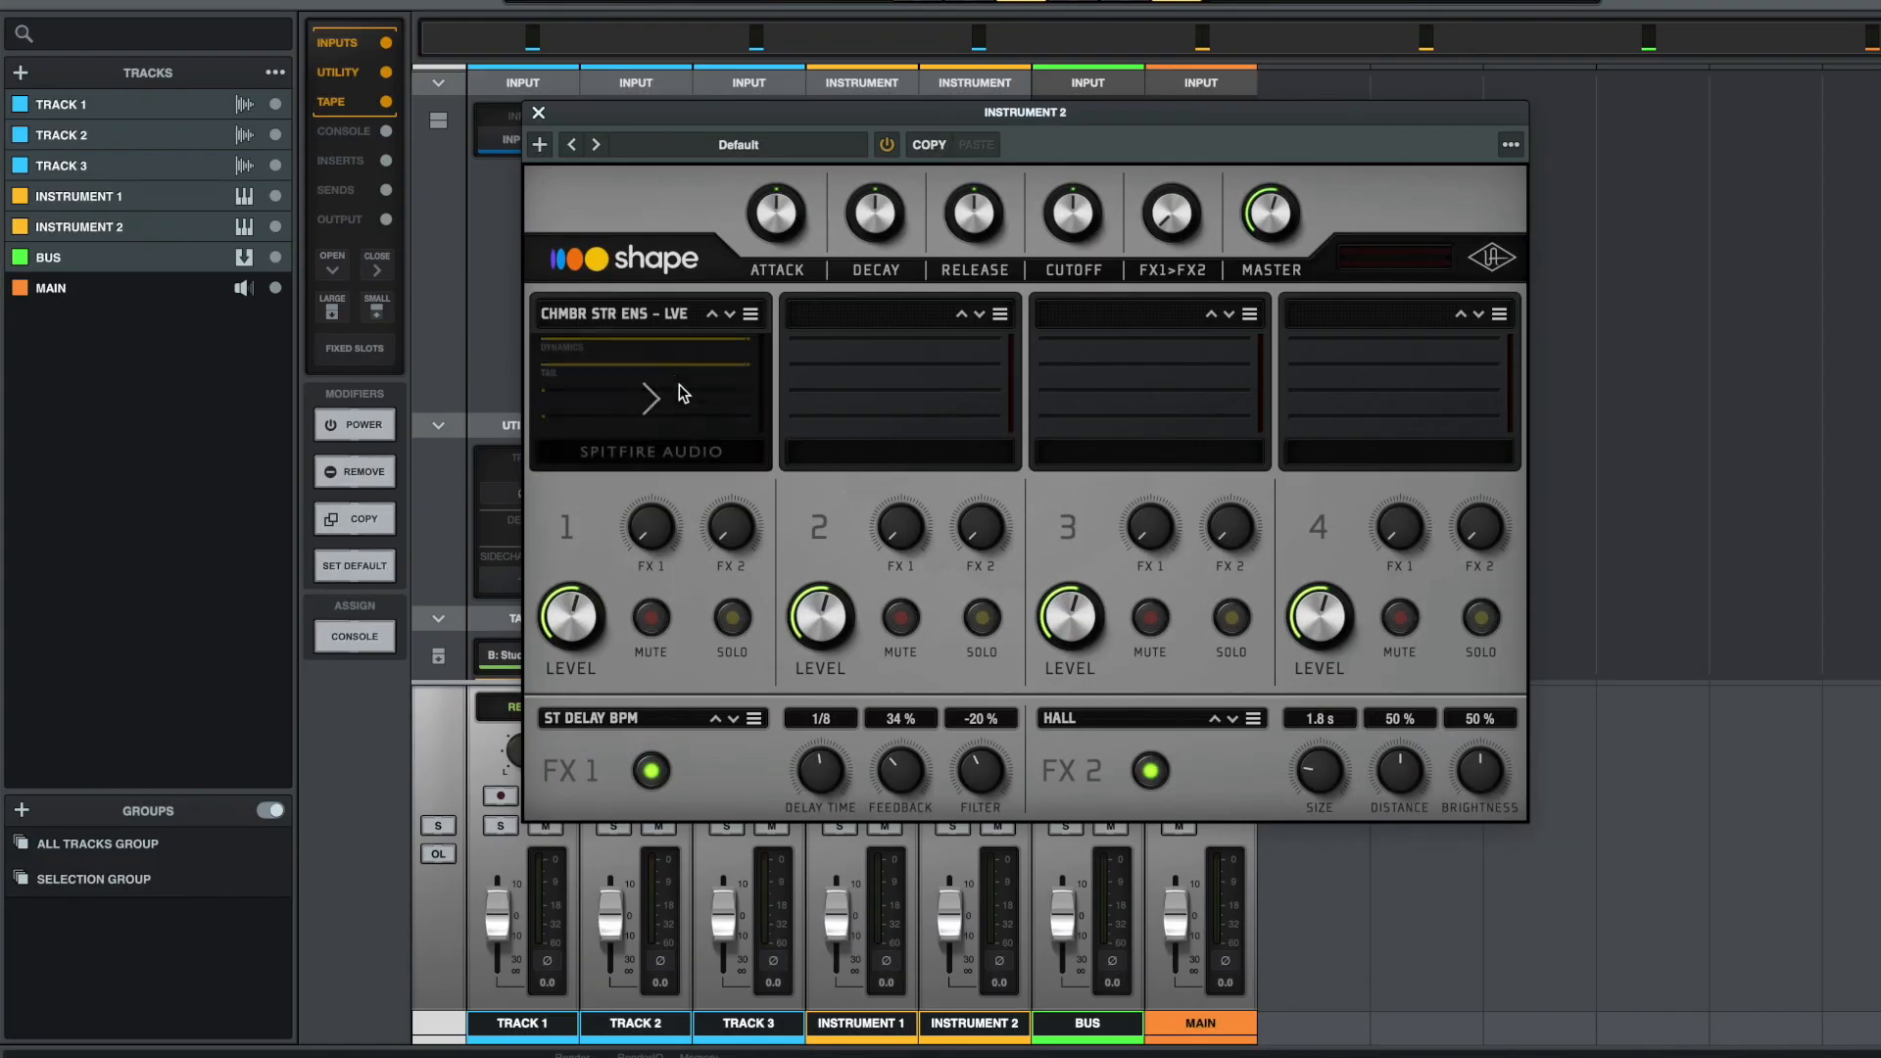
click(632, 316)
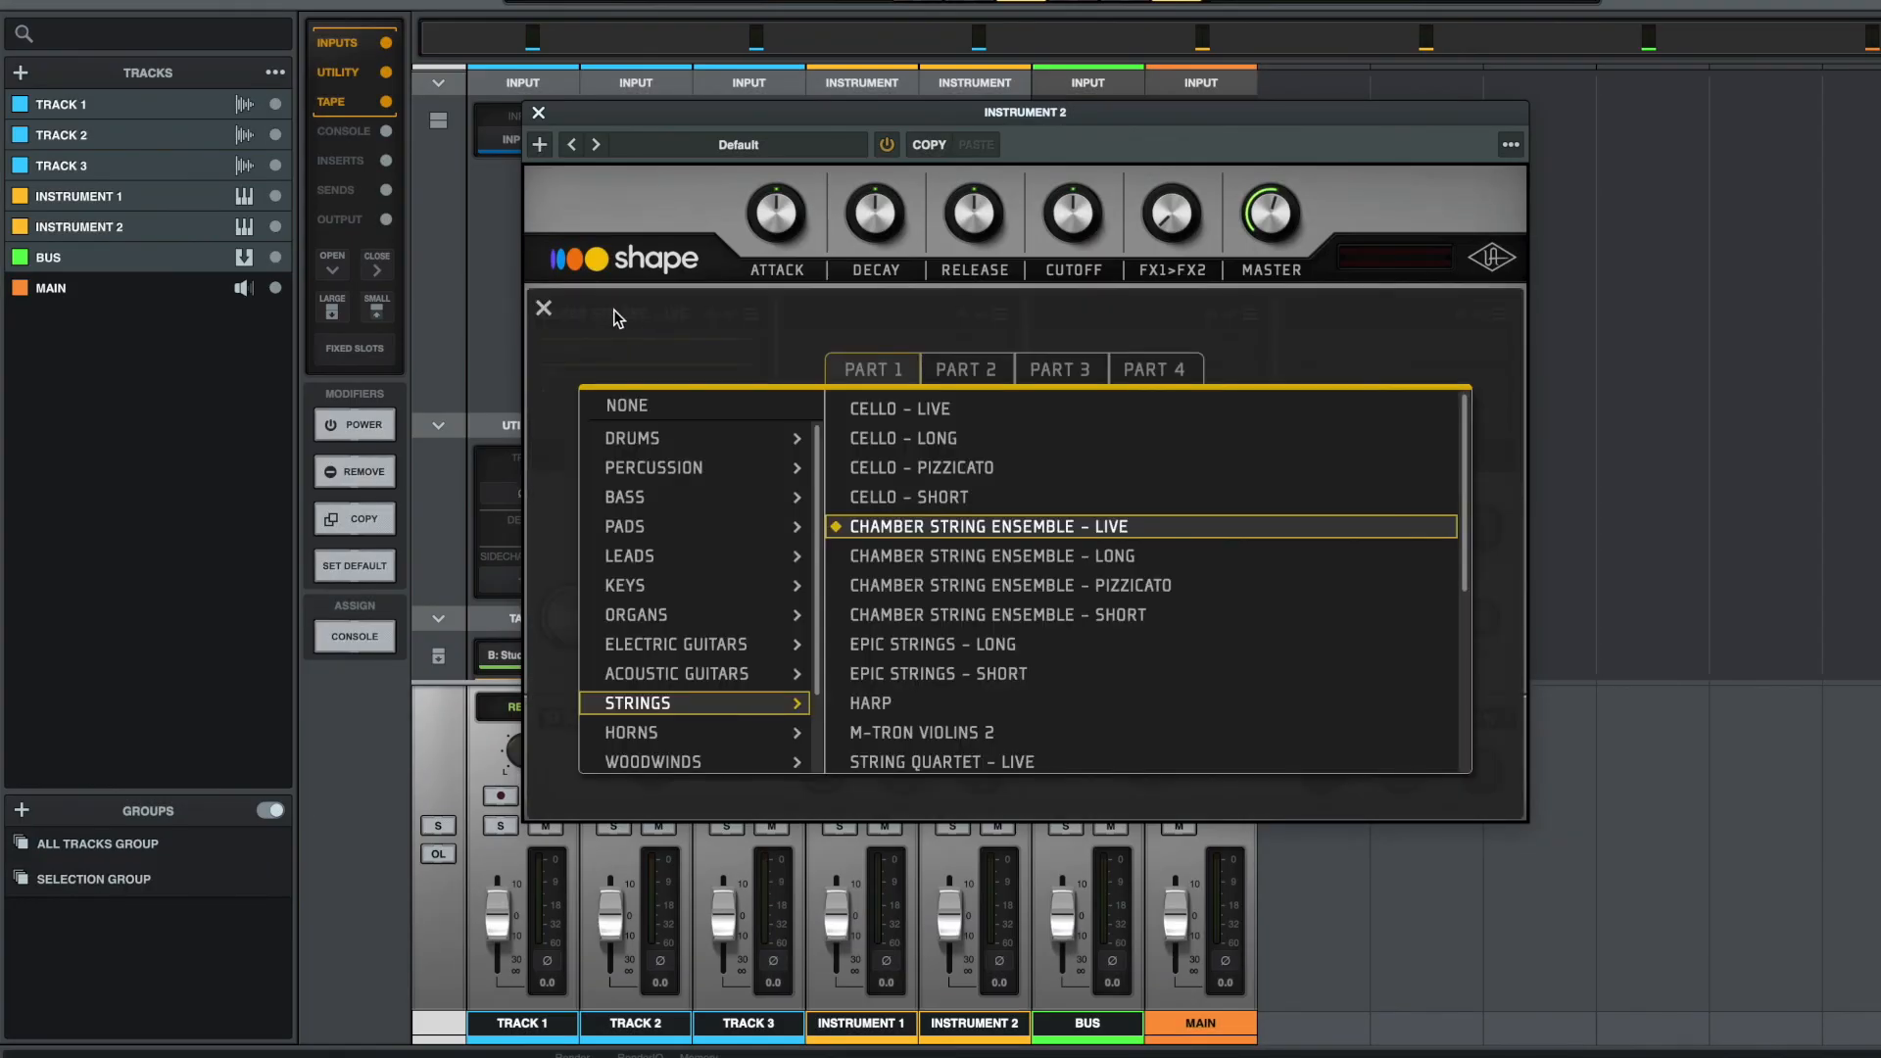
click(543, 308)
click(672, 409)
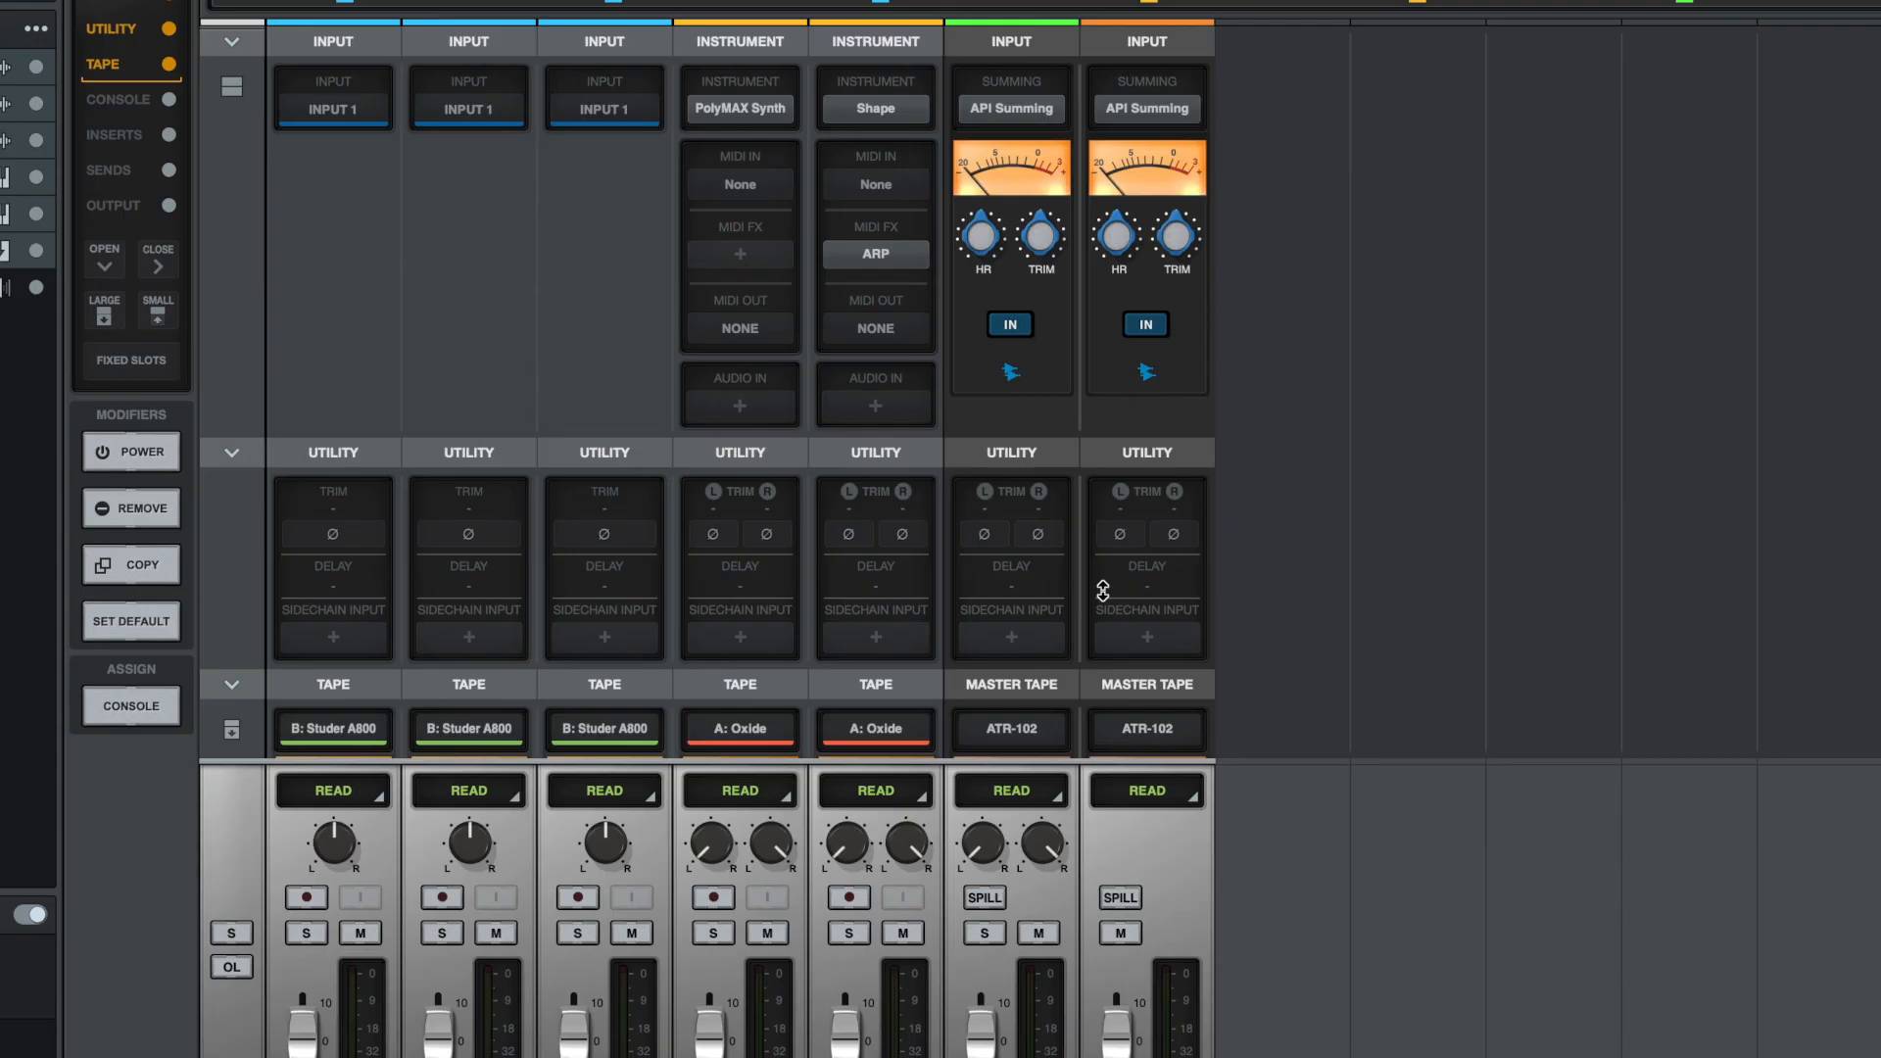
click(875, 254)
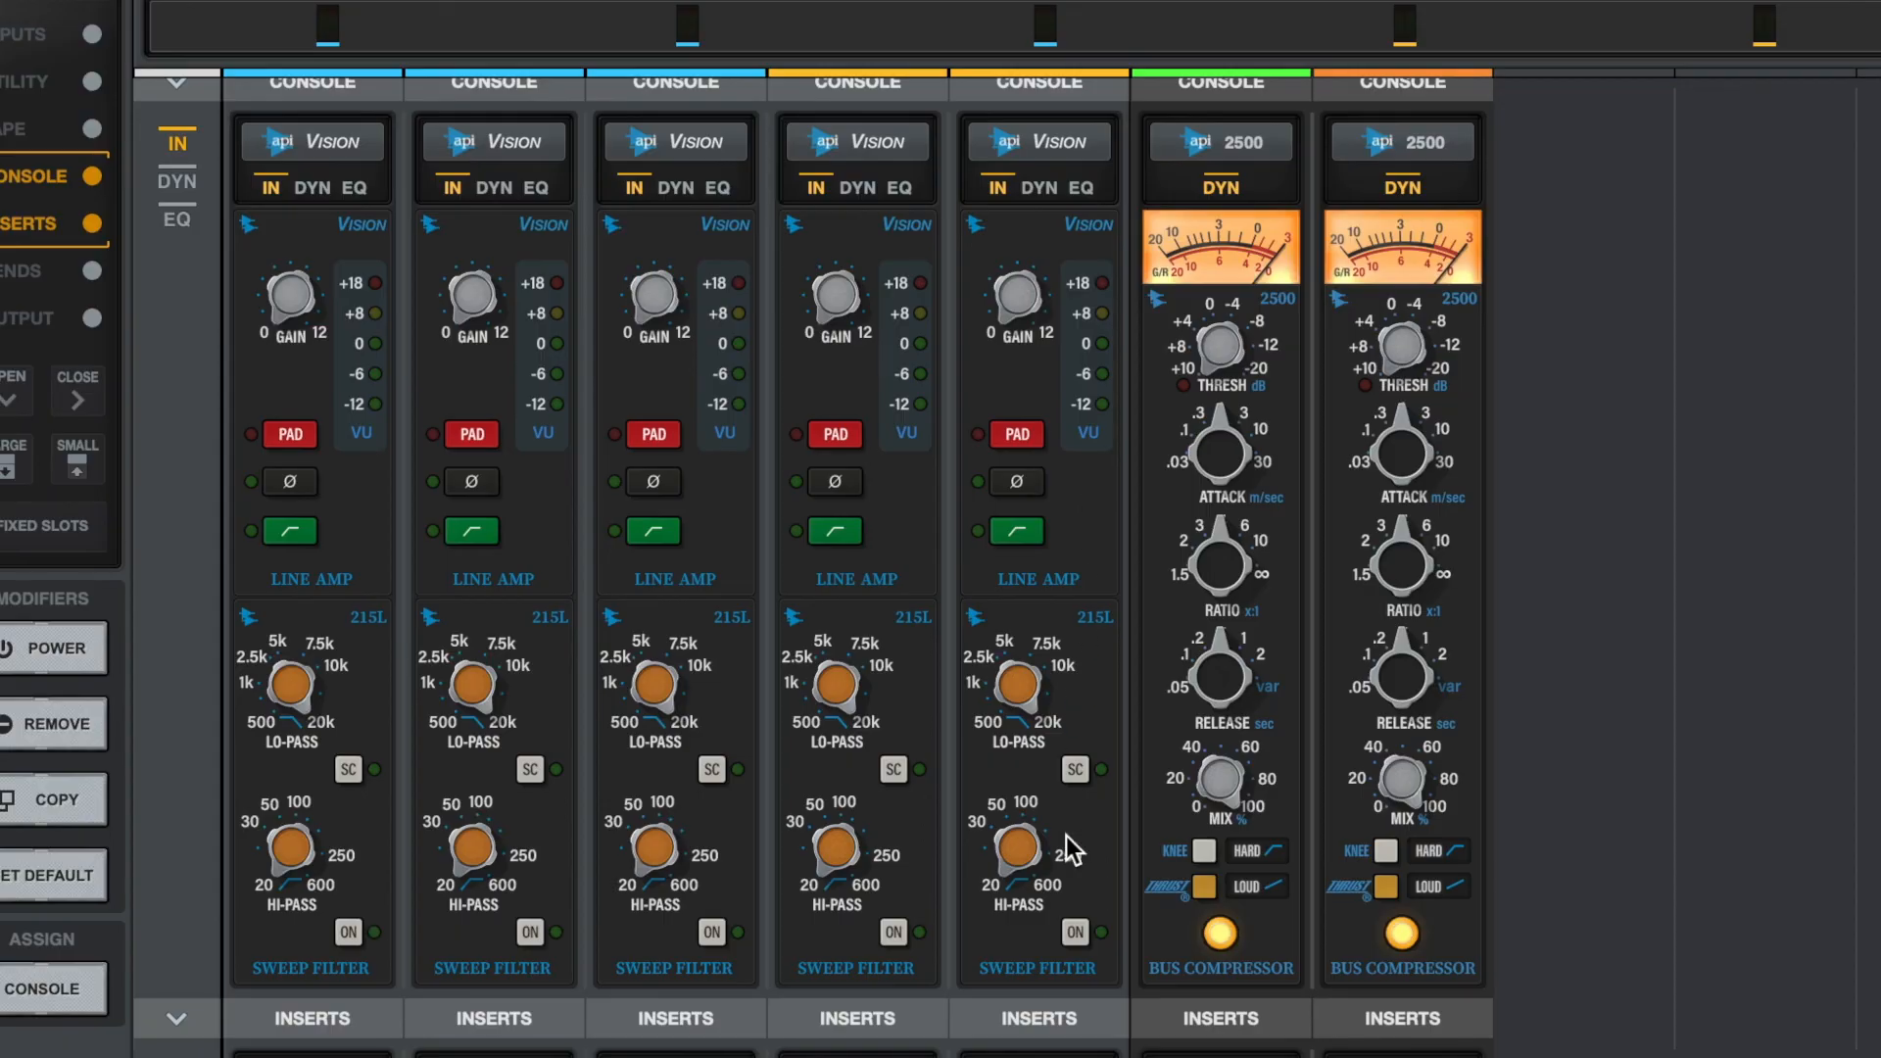
- Show the dynamics section and the EQ section of Instrument 2's API Vision console strip, toggling the EQ type on and back
click(1034, 190)
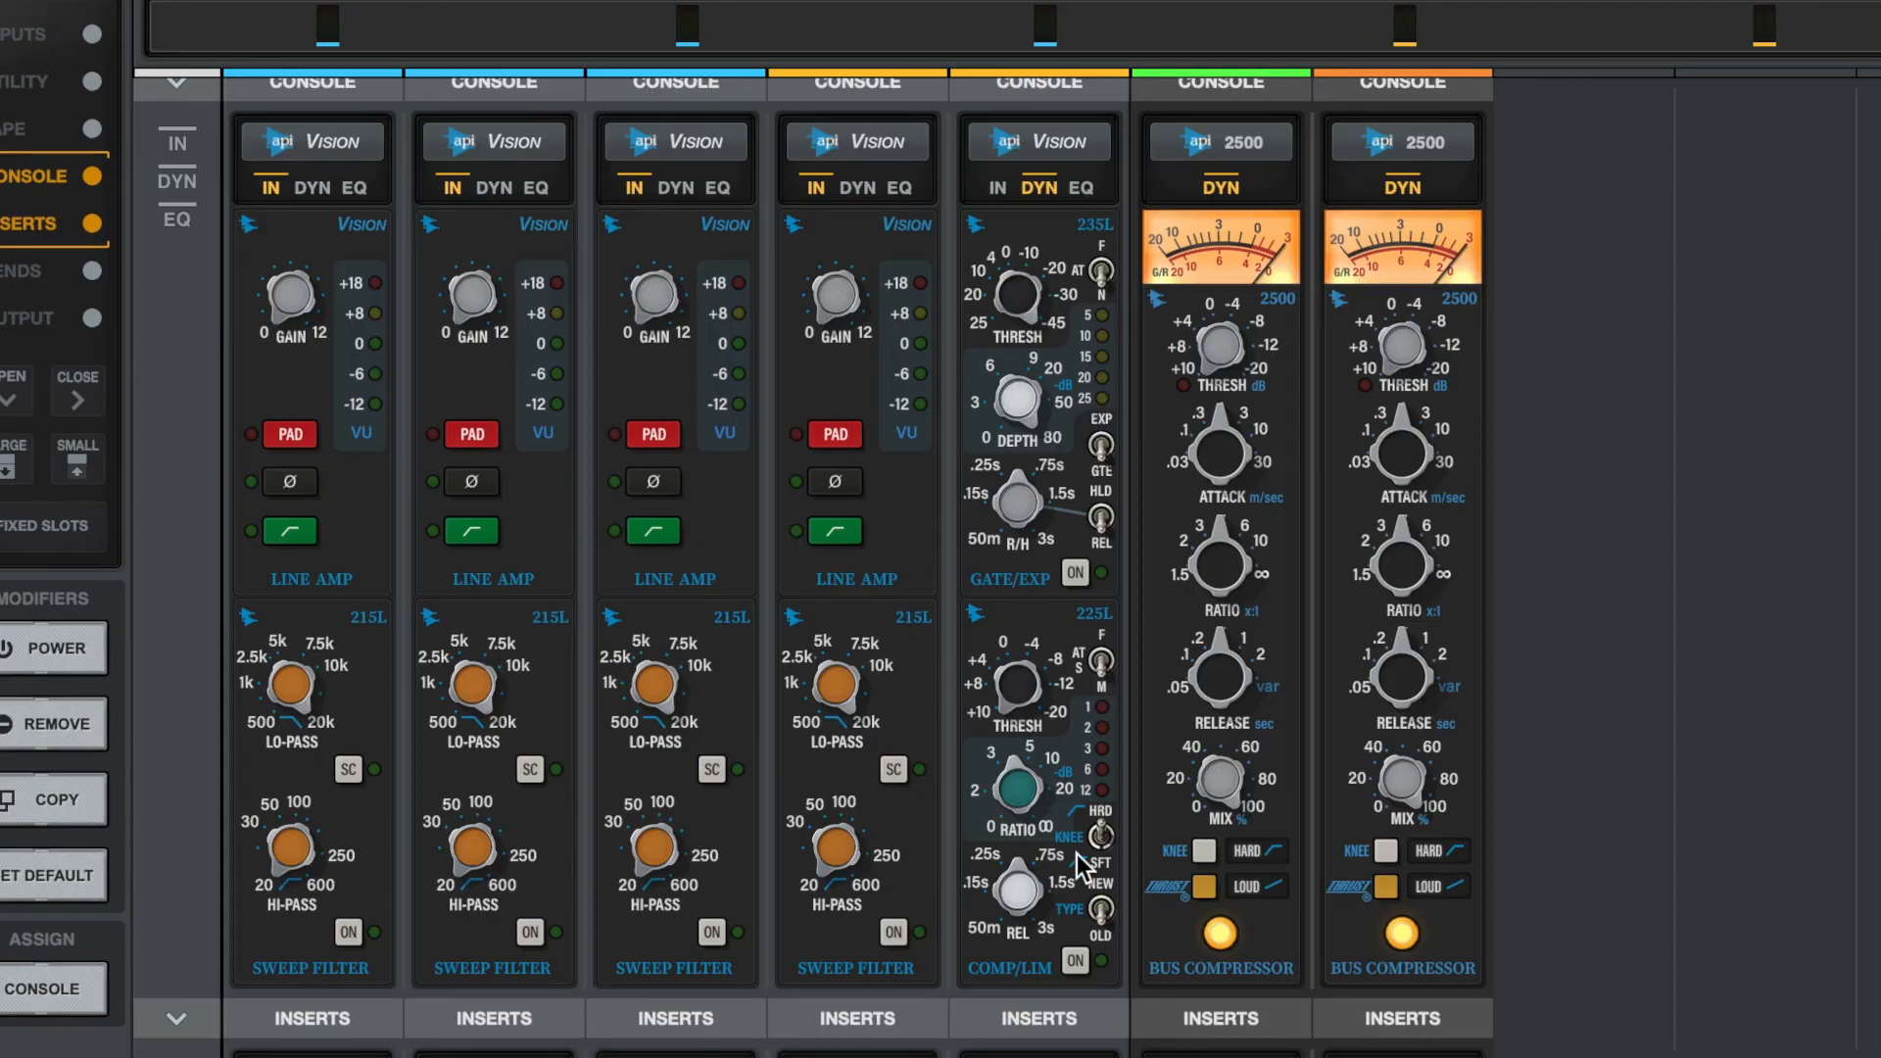
click(1089, 180)
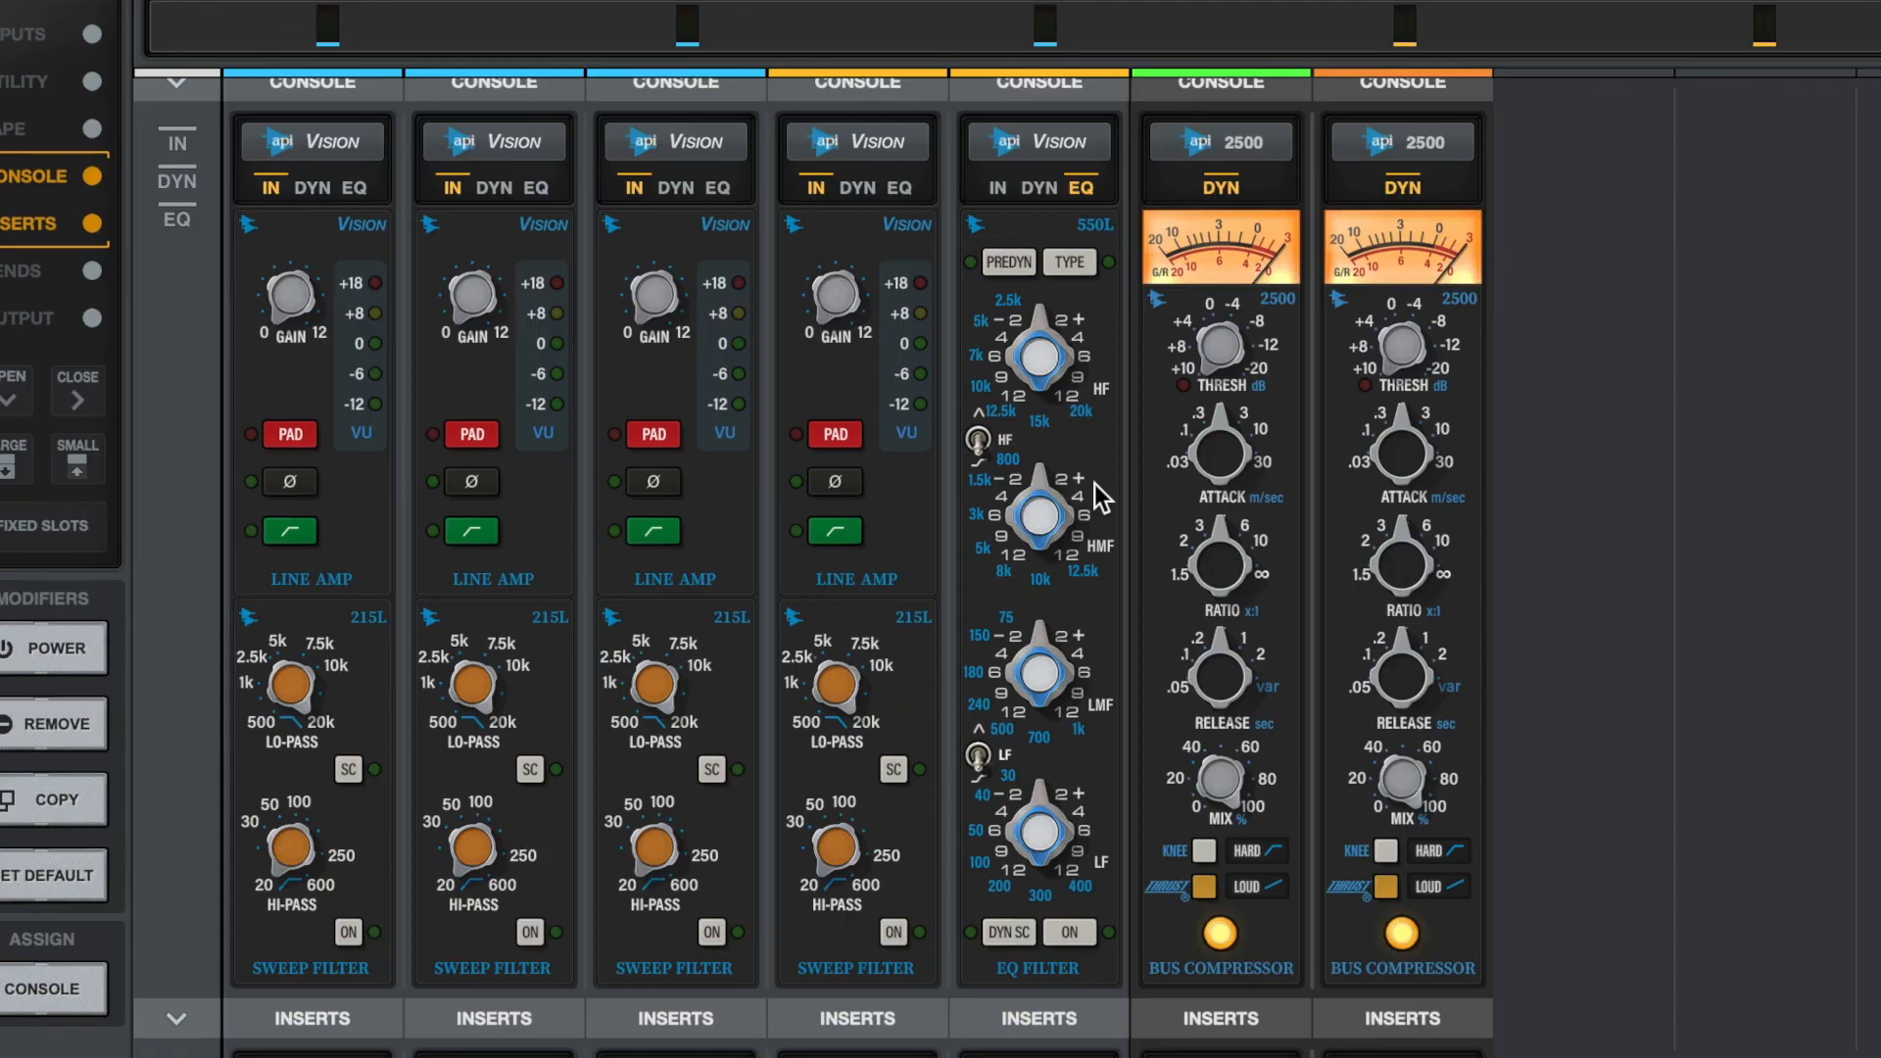
click(1072, 262)
click(1071, 262)
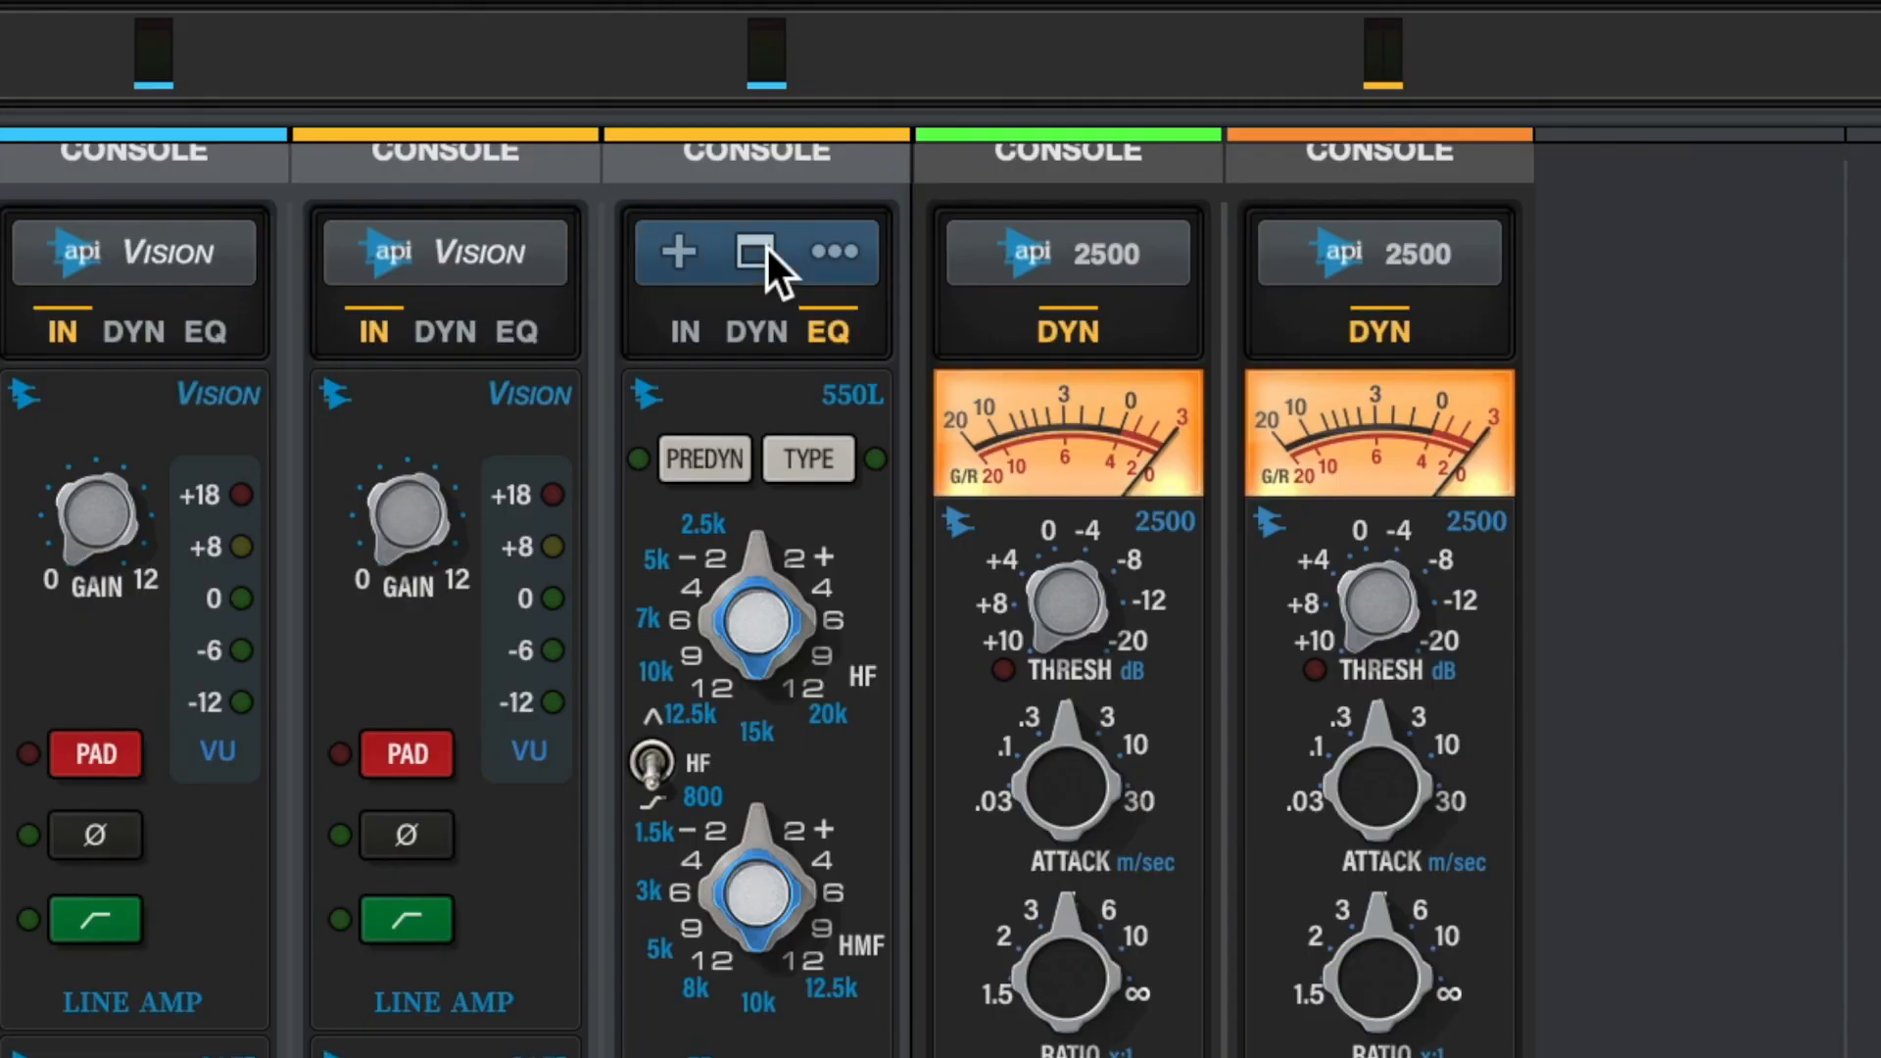
- Open the full API Vision console settings of Instrument 2 and its API Vision CS insert for comparison
click(1023, 159)
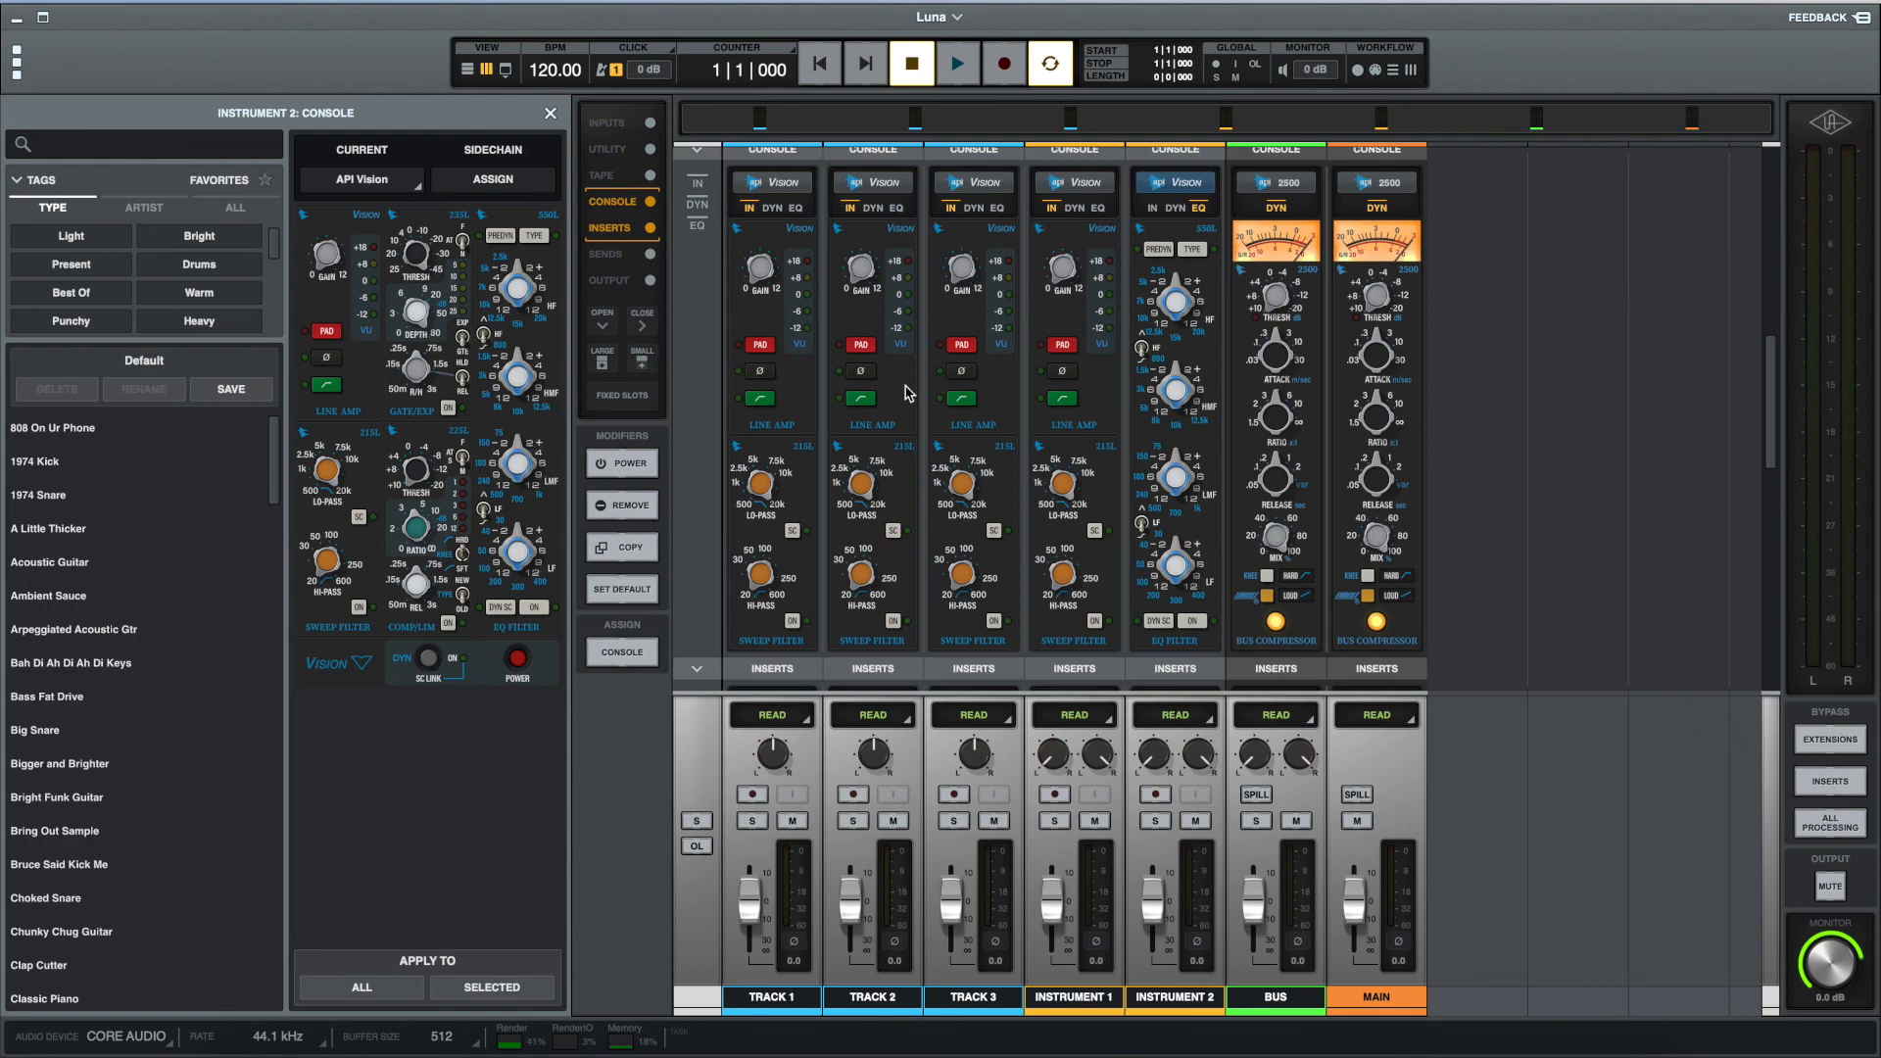
scroll(848, 384, down, 5)
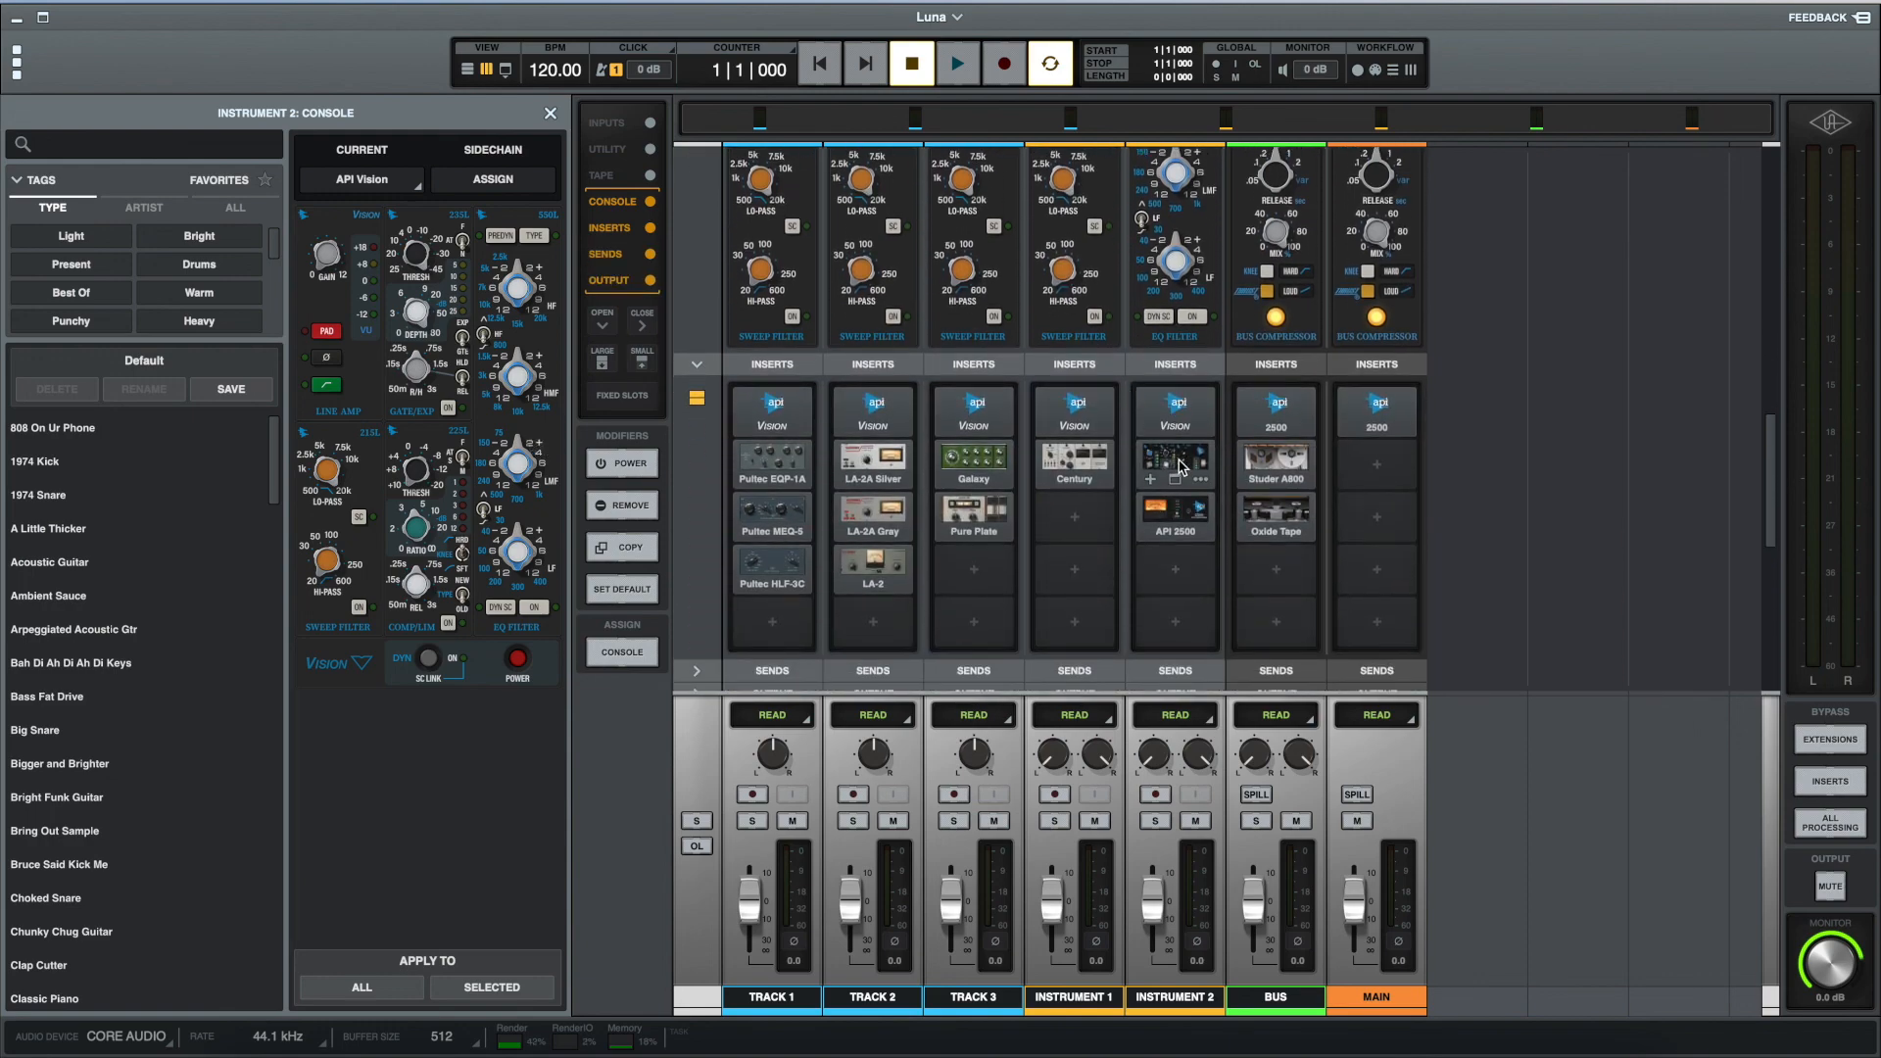
click(1180, 464)
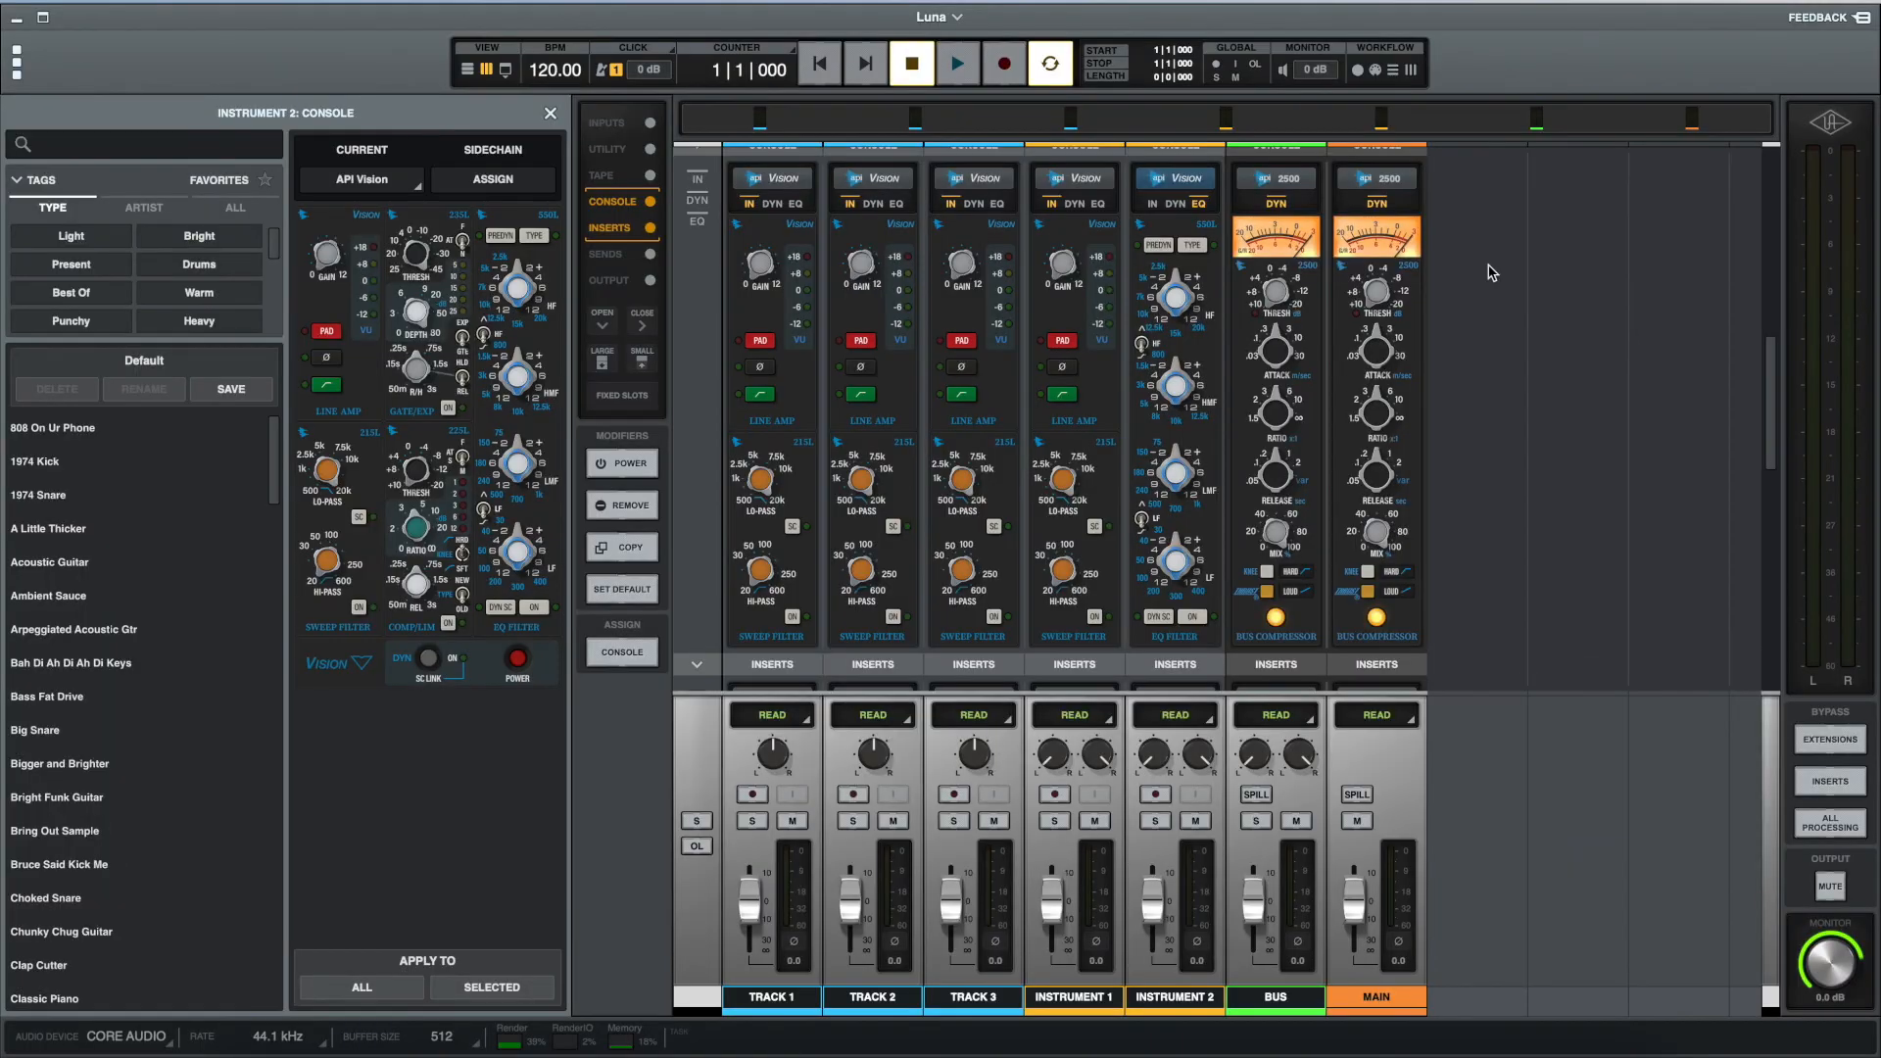
- Open the full API 2500 console settings of the Bus and the API 2500 insert on Instrument 2 for comparison
mouse_move(1288, 188)
click(1263, 184)
click(1281, 252)
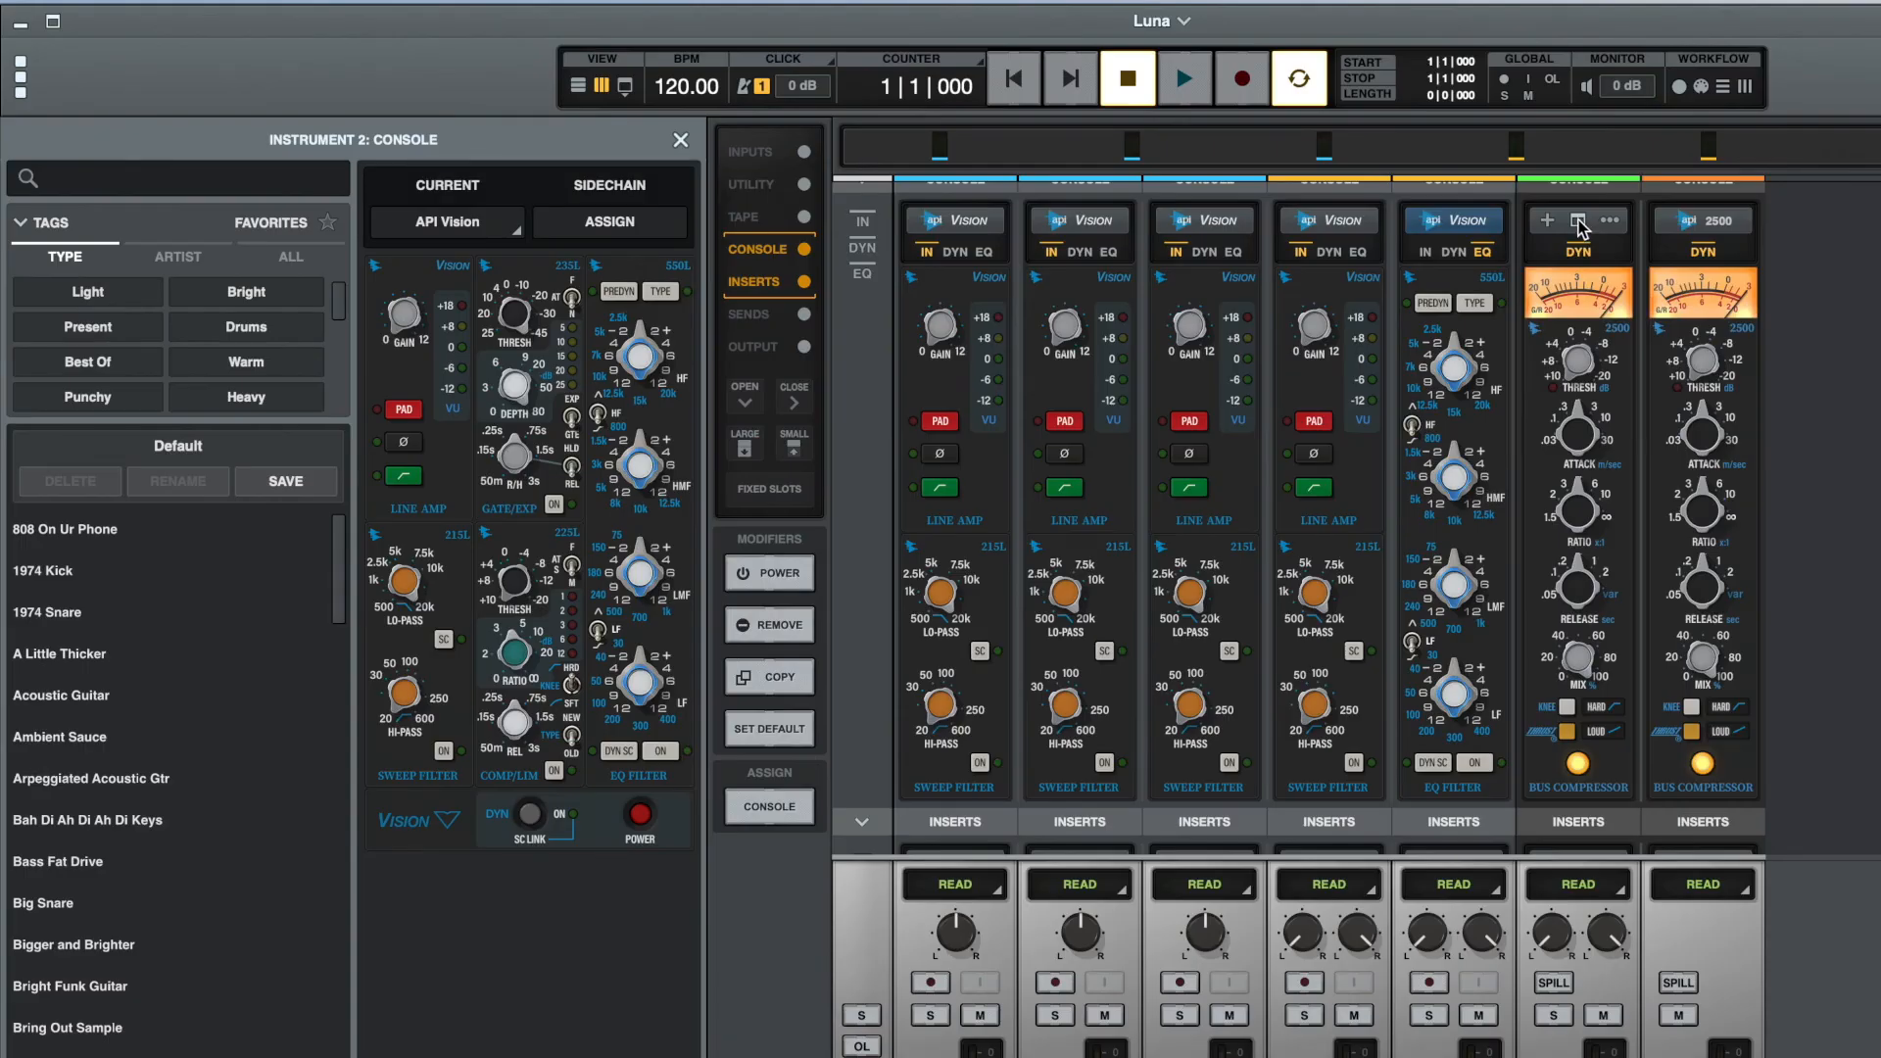
click(1276, 178)
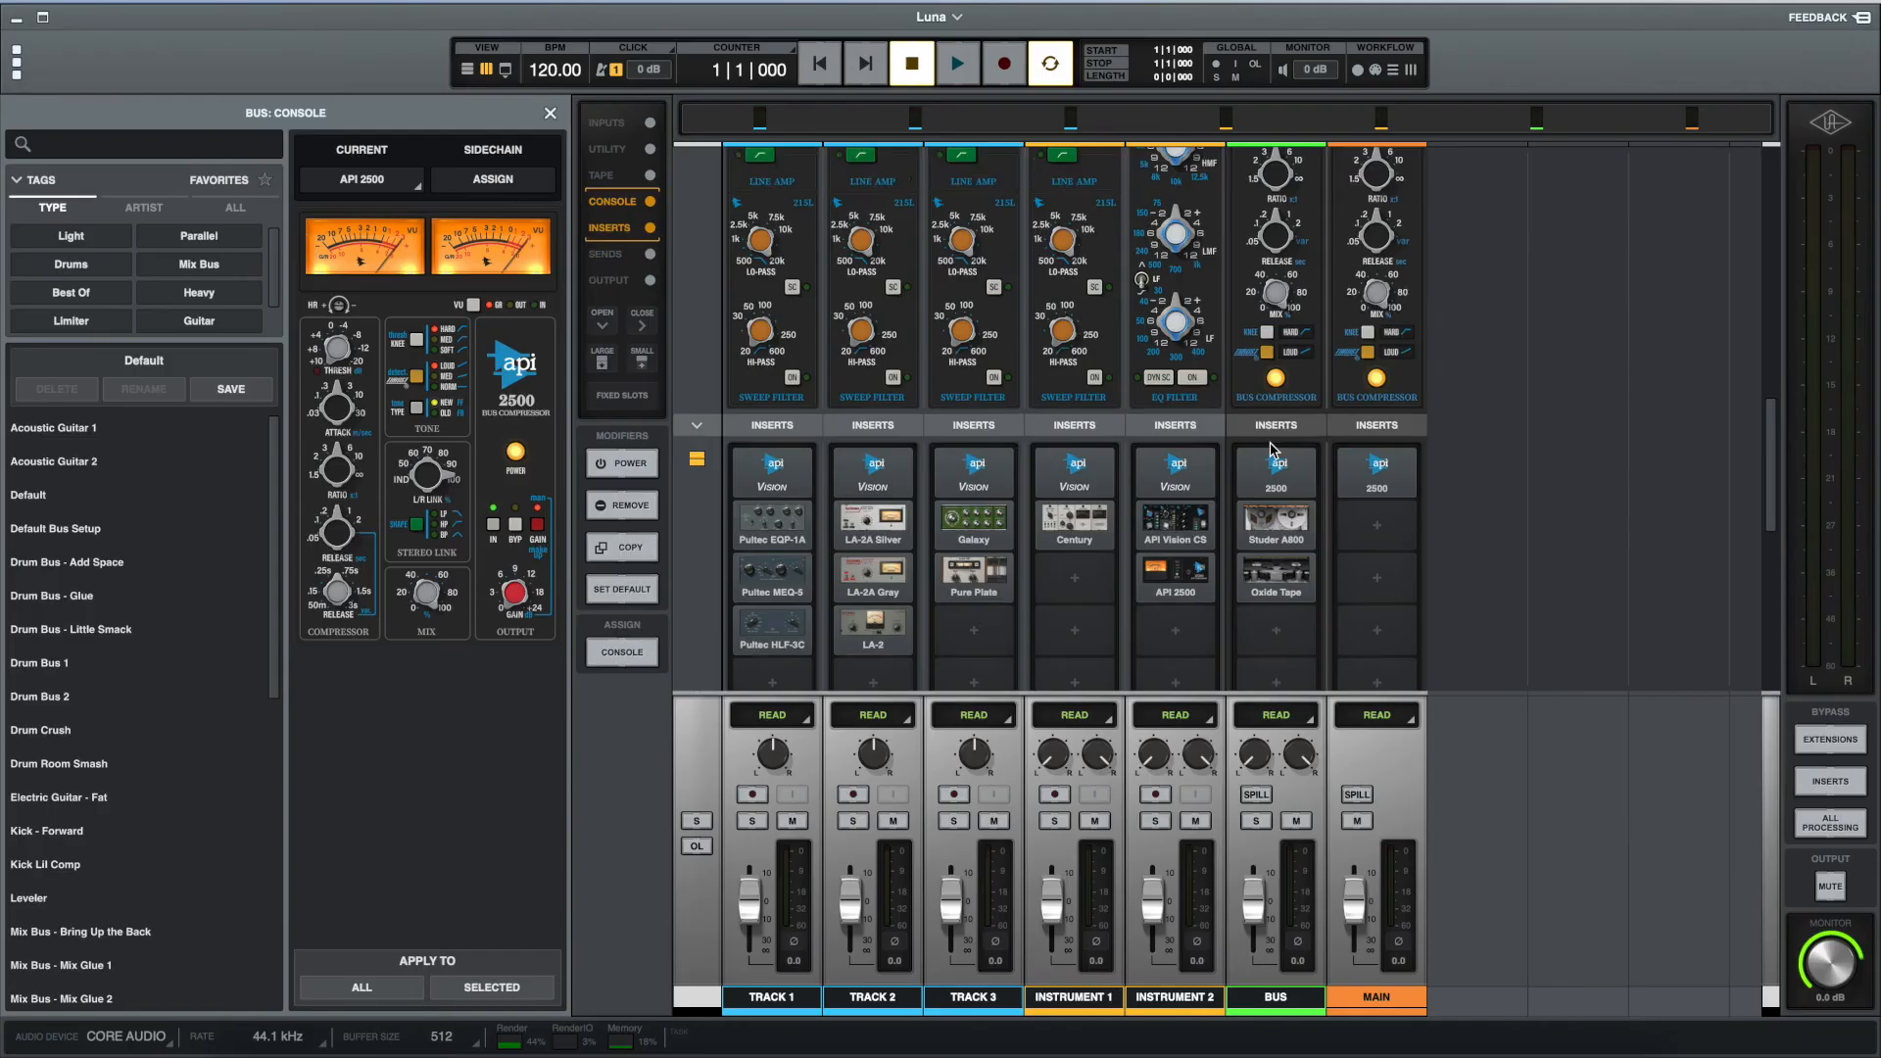
scroll(1272, 451, down, 1)
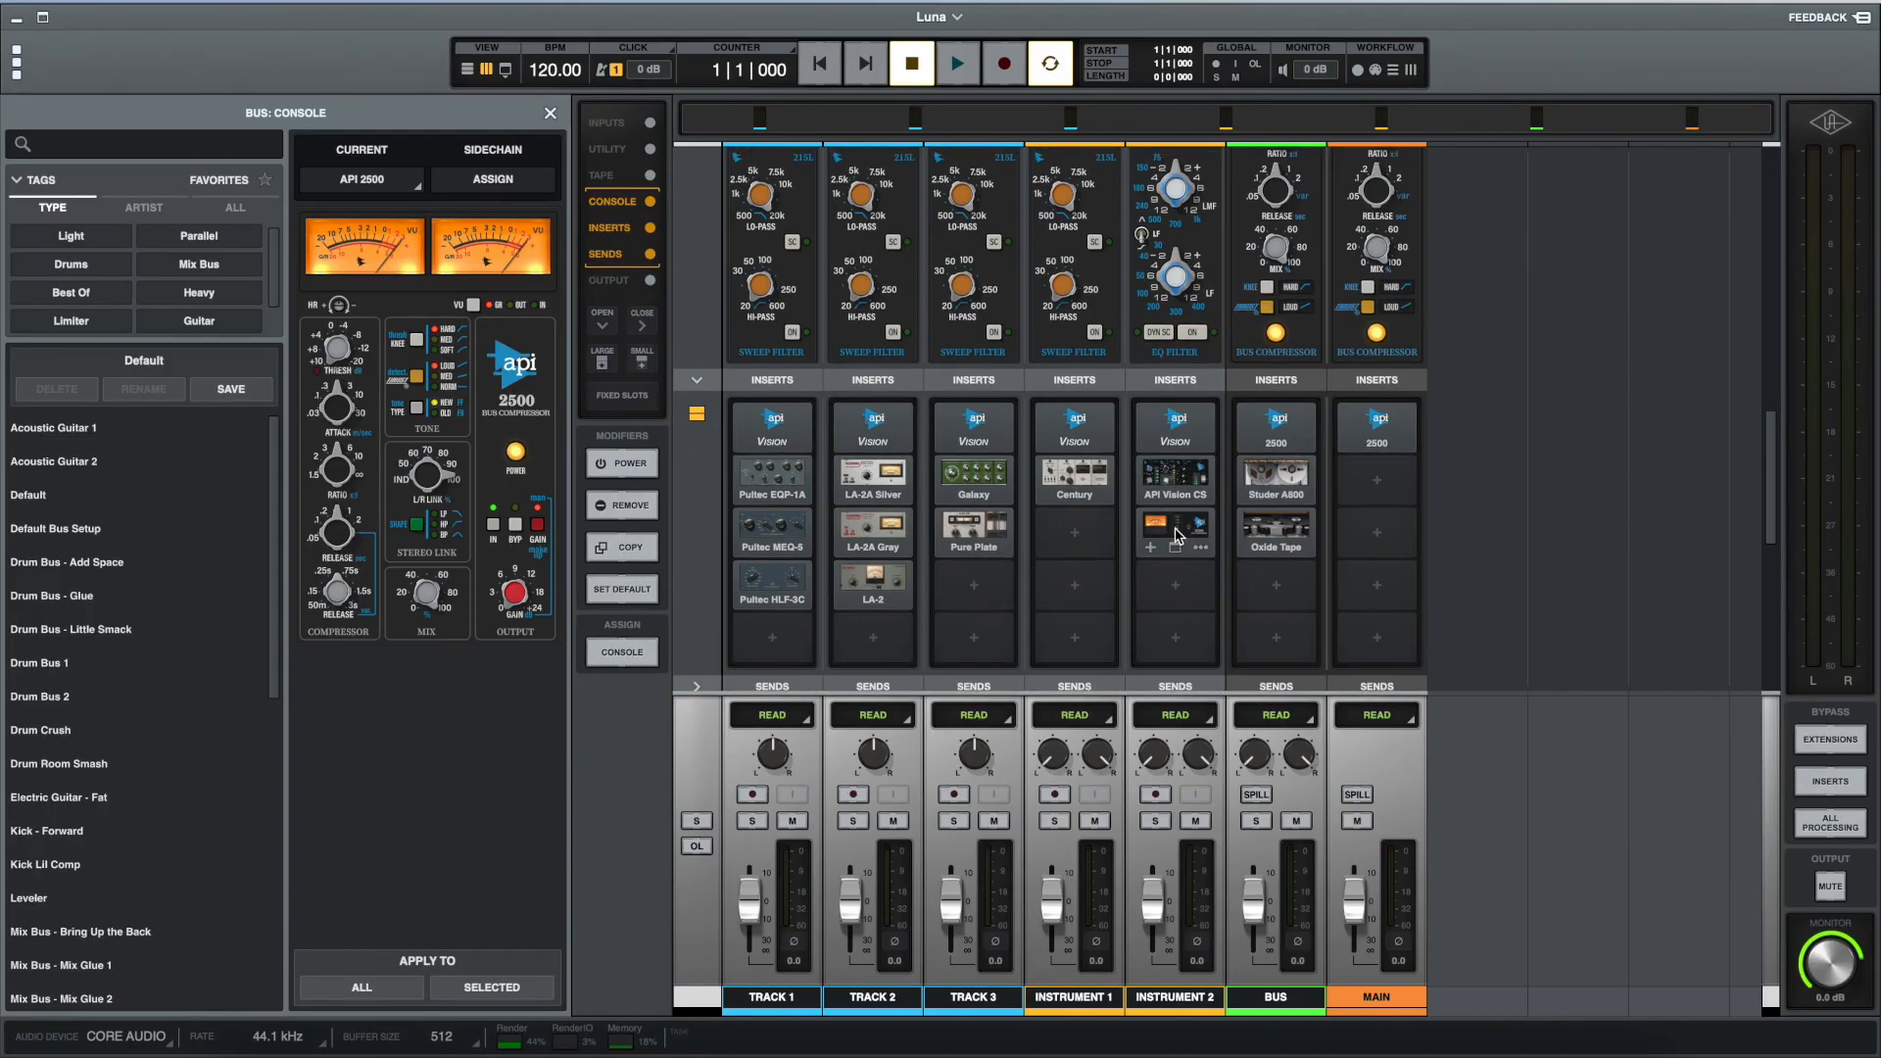
click(1177, 535)
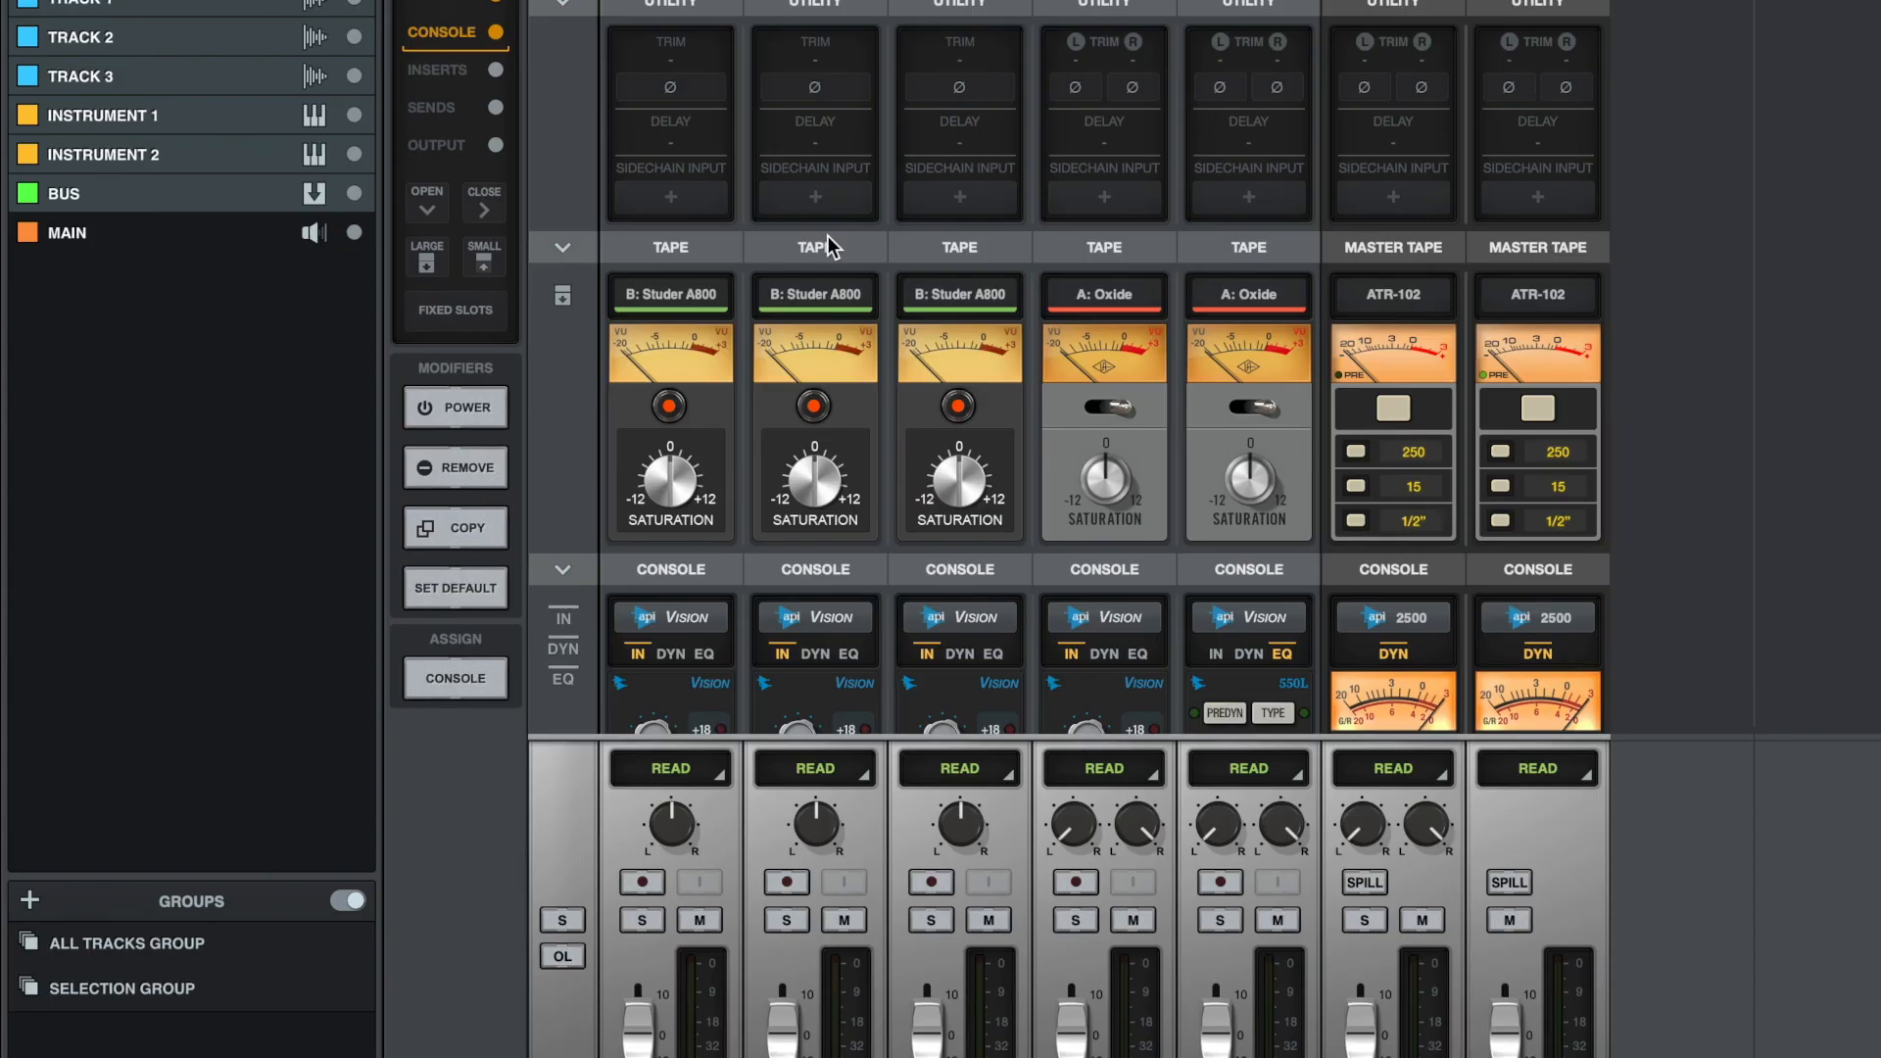
- Open Track 1's tape settings, keep Studer A800 as the current machine and raise the track's saturation
click(673, 298)
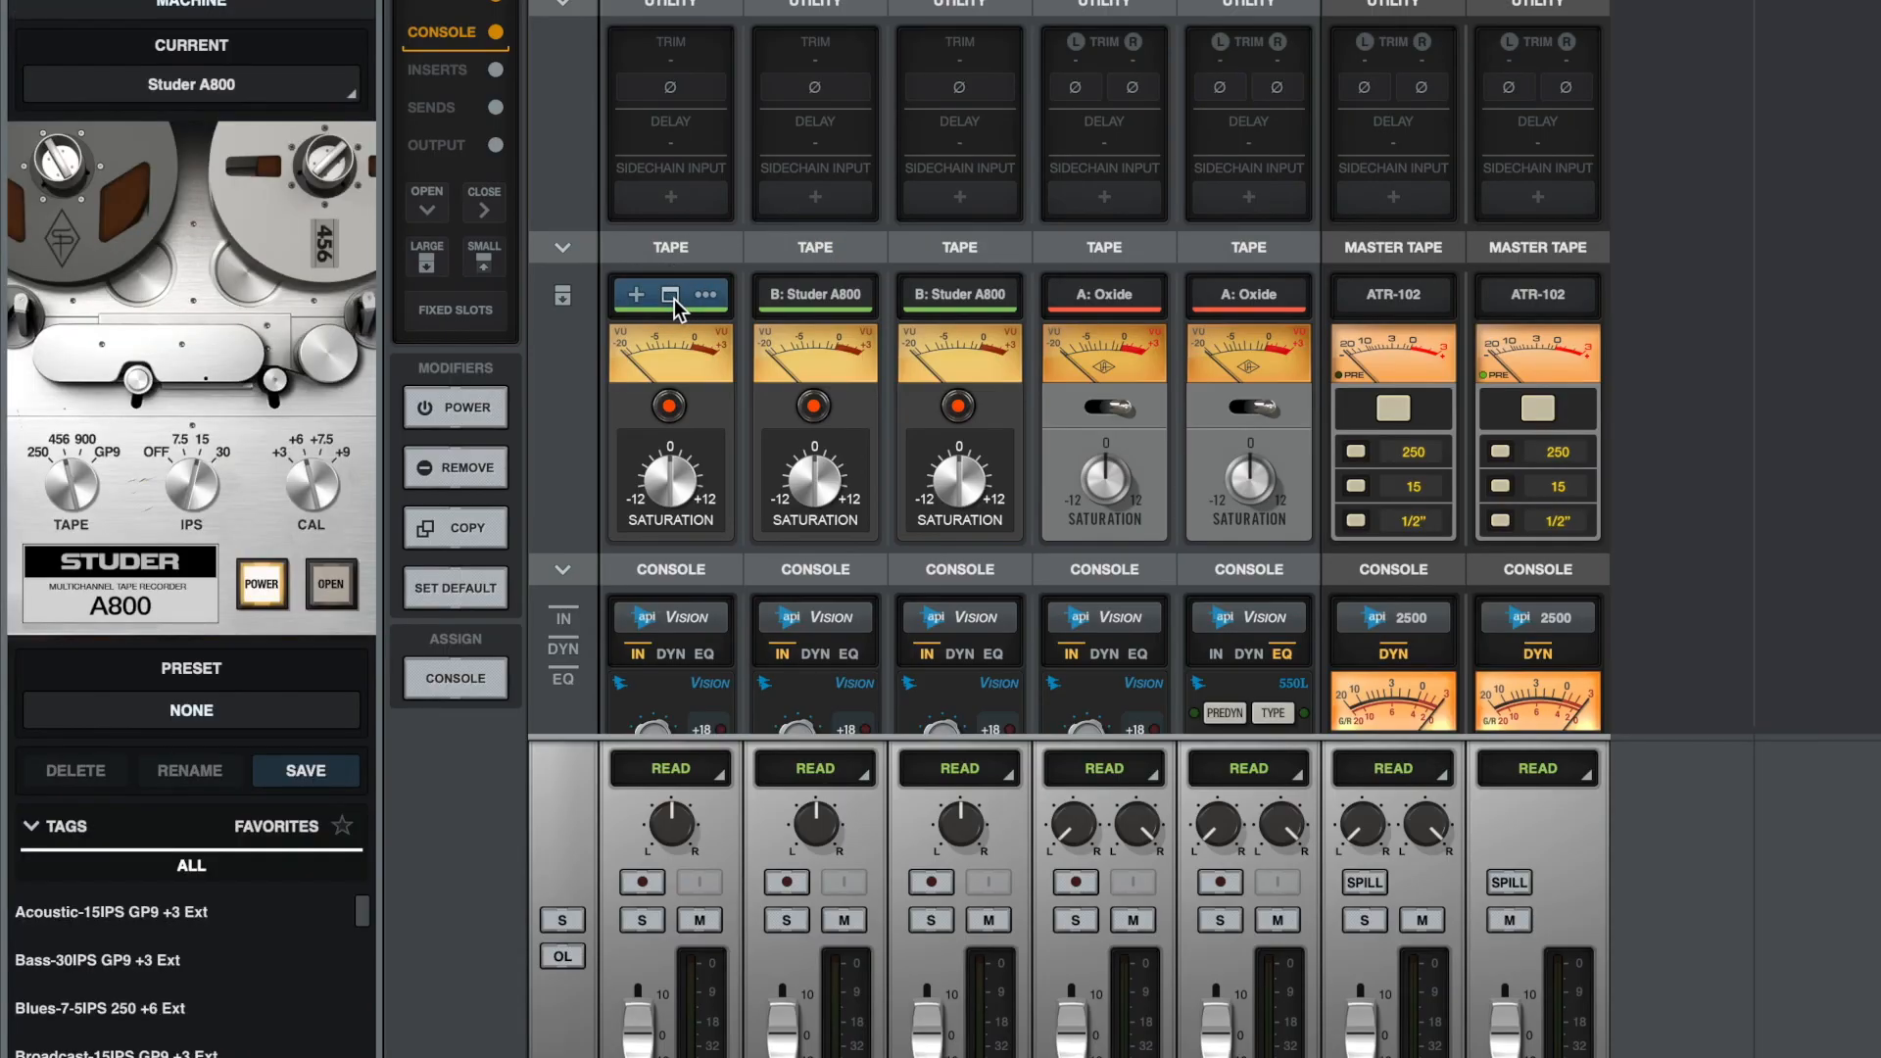
click(270, 80)
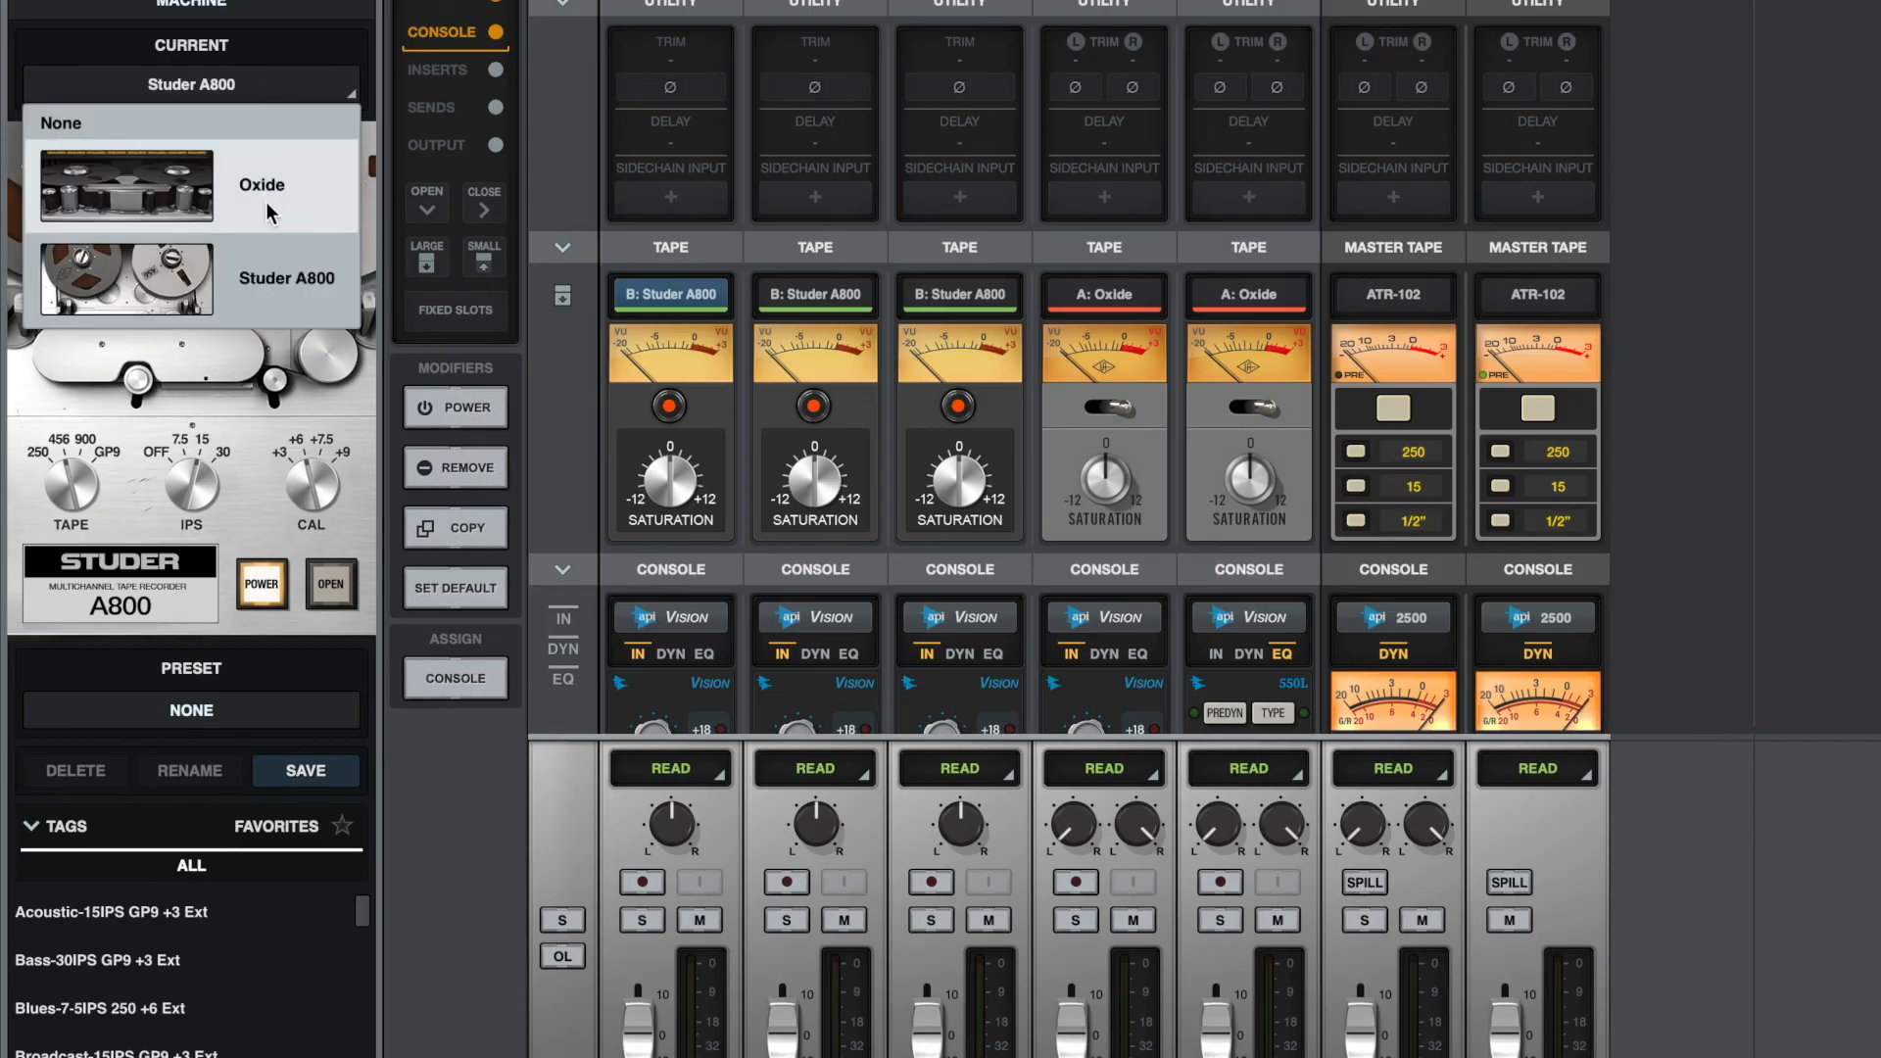
click(260, 255)
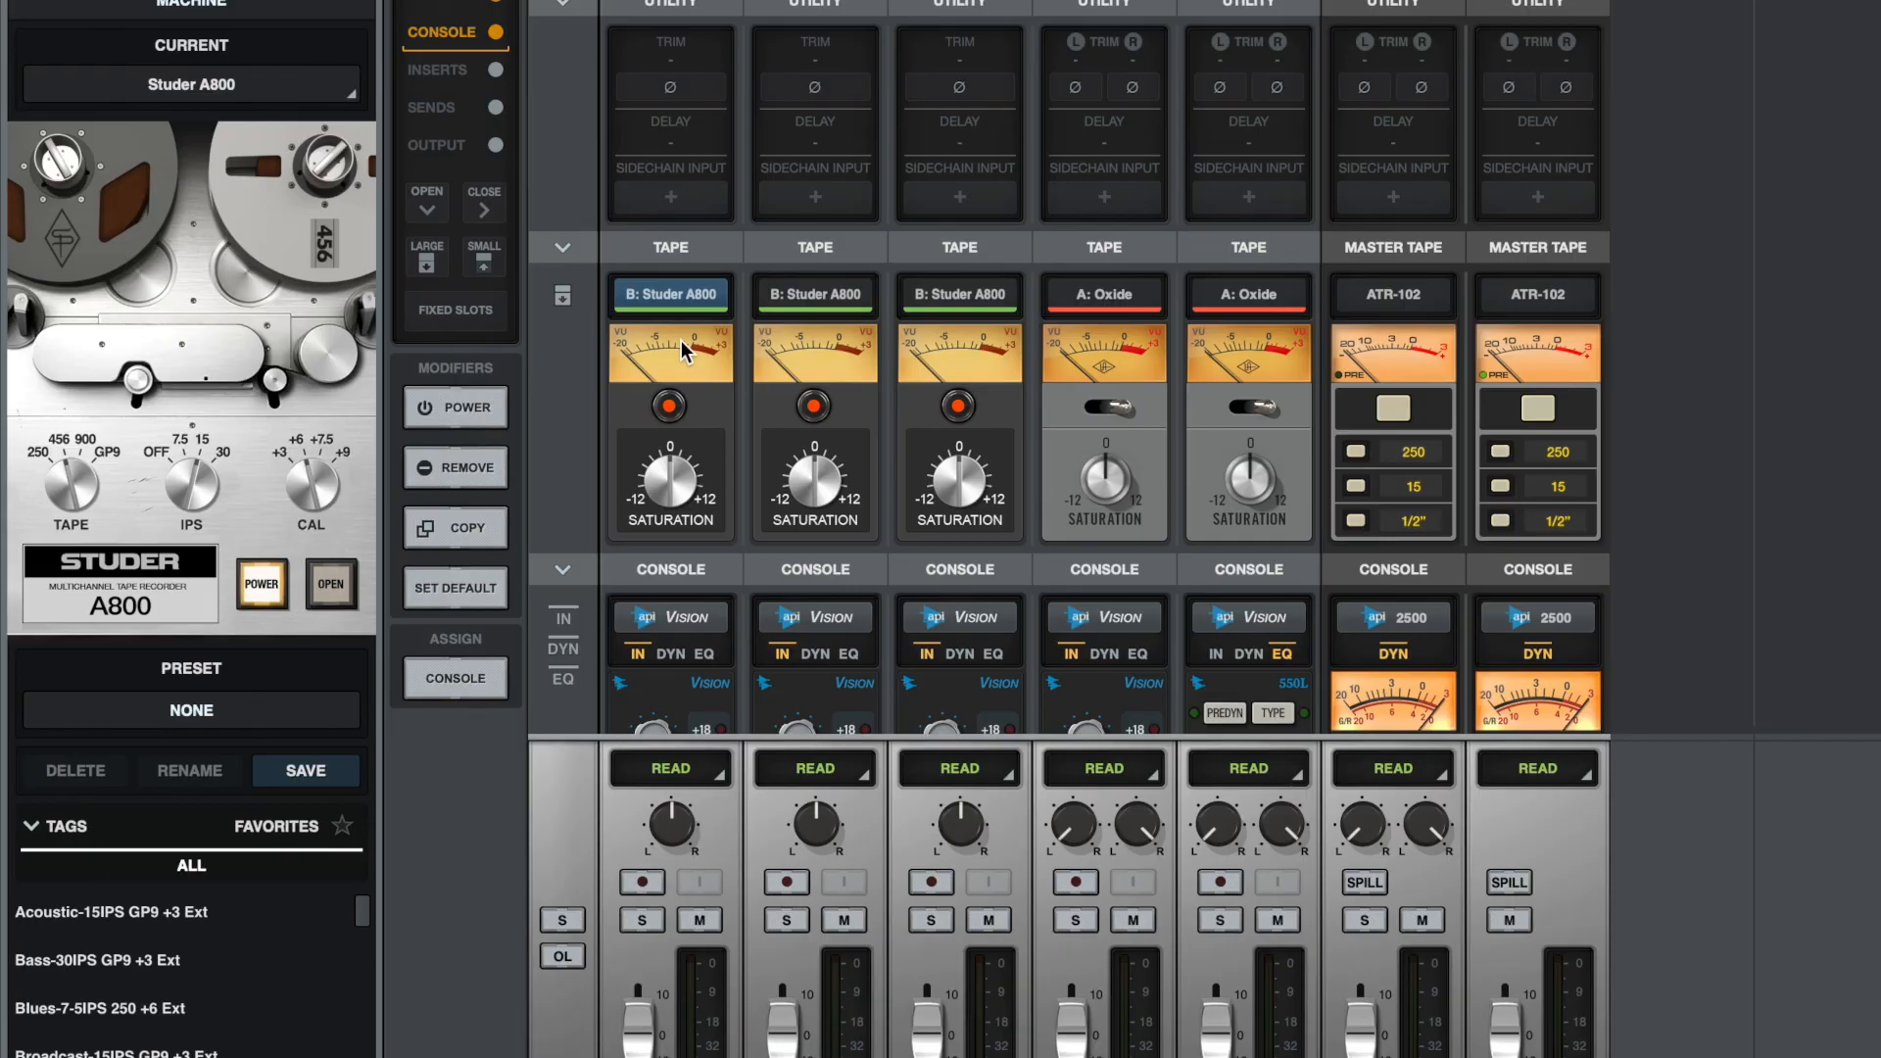
mouse_move(672, 472)
mouse_down()
mouse_move(684, 407)
mouse_move(673, 590)
mouse_move(677, 439)
mouse_up()
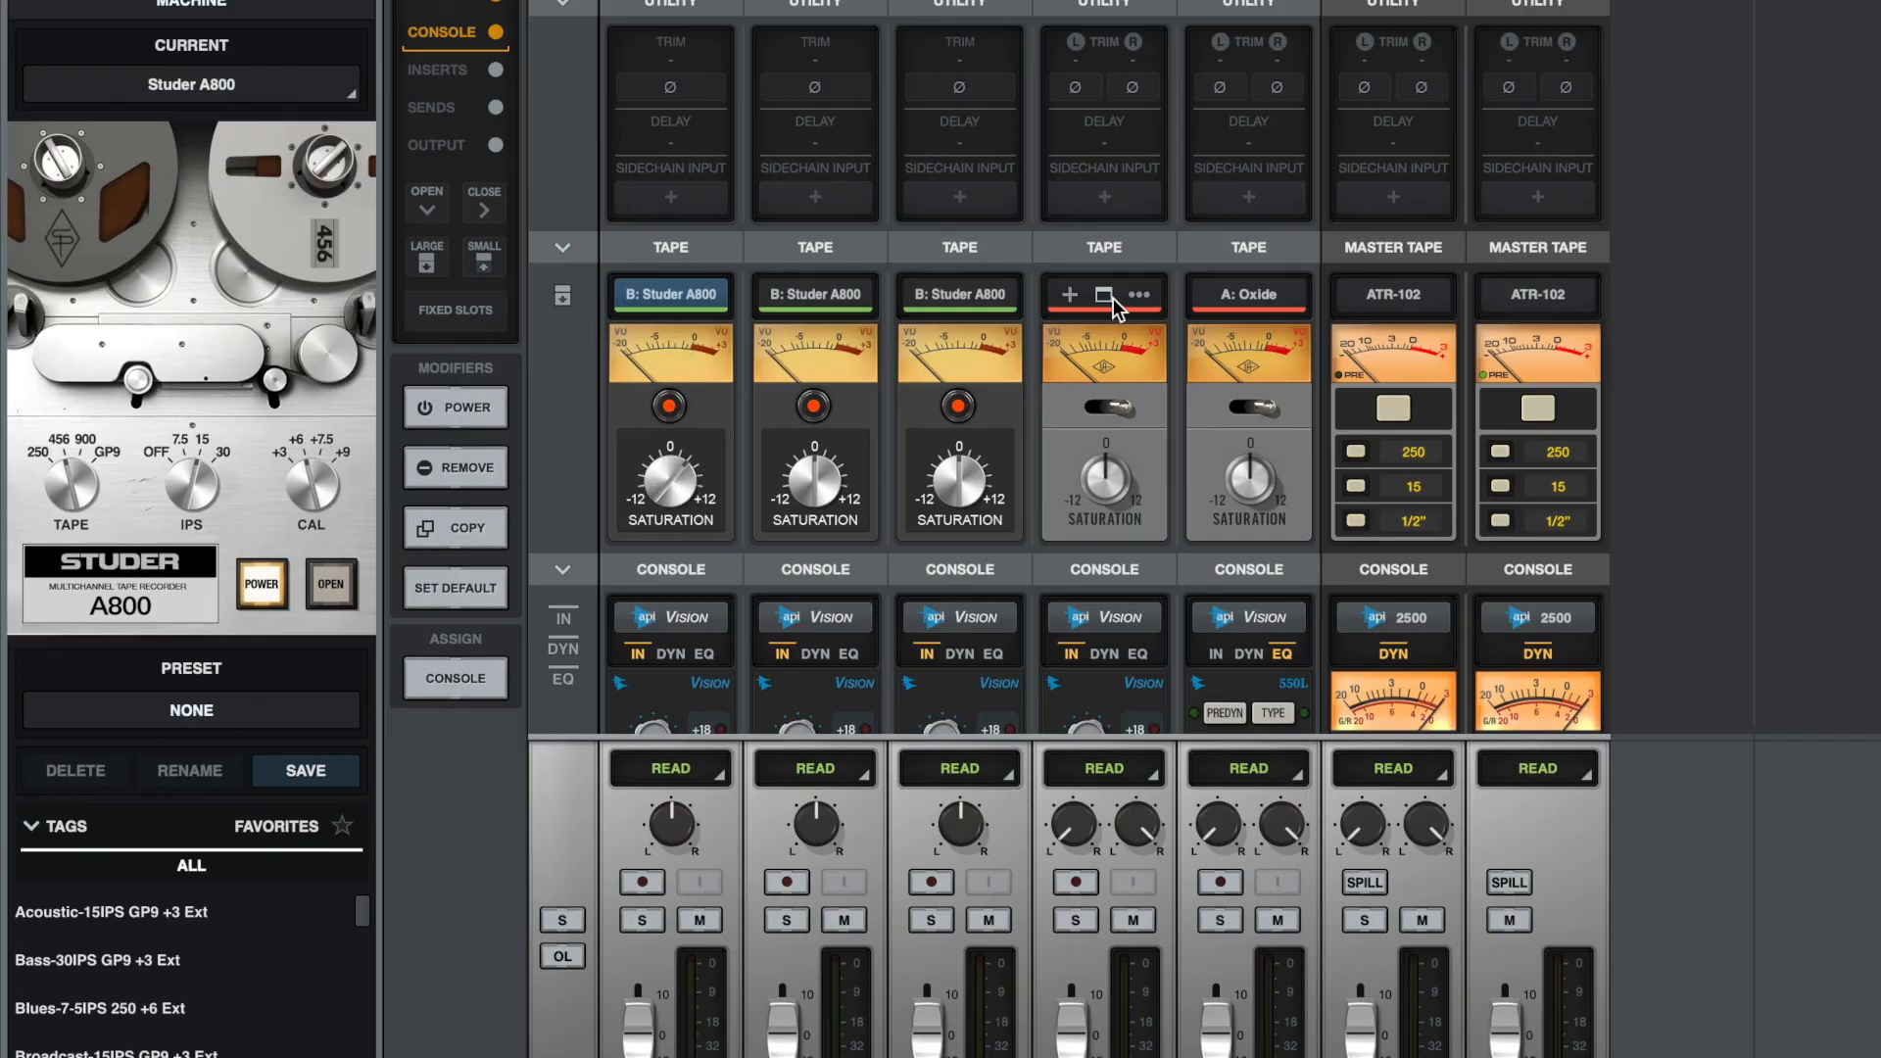
- Open the Oxide tape settings of Instrument 1 and raise the track's saturation above 0
click(1112, 298)
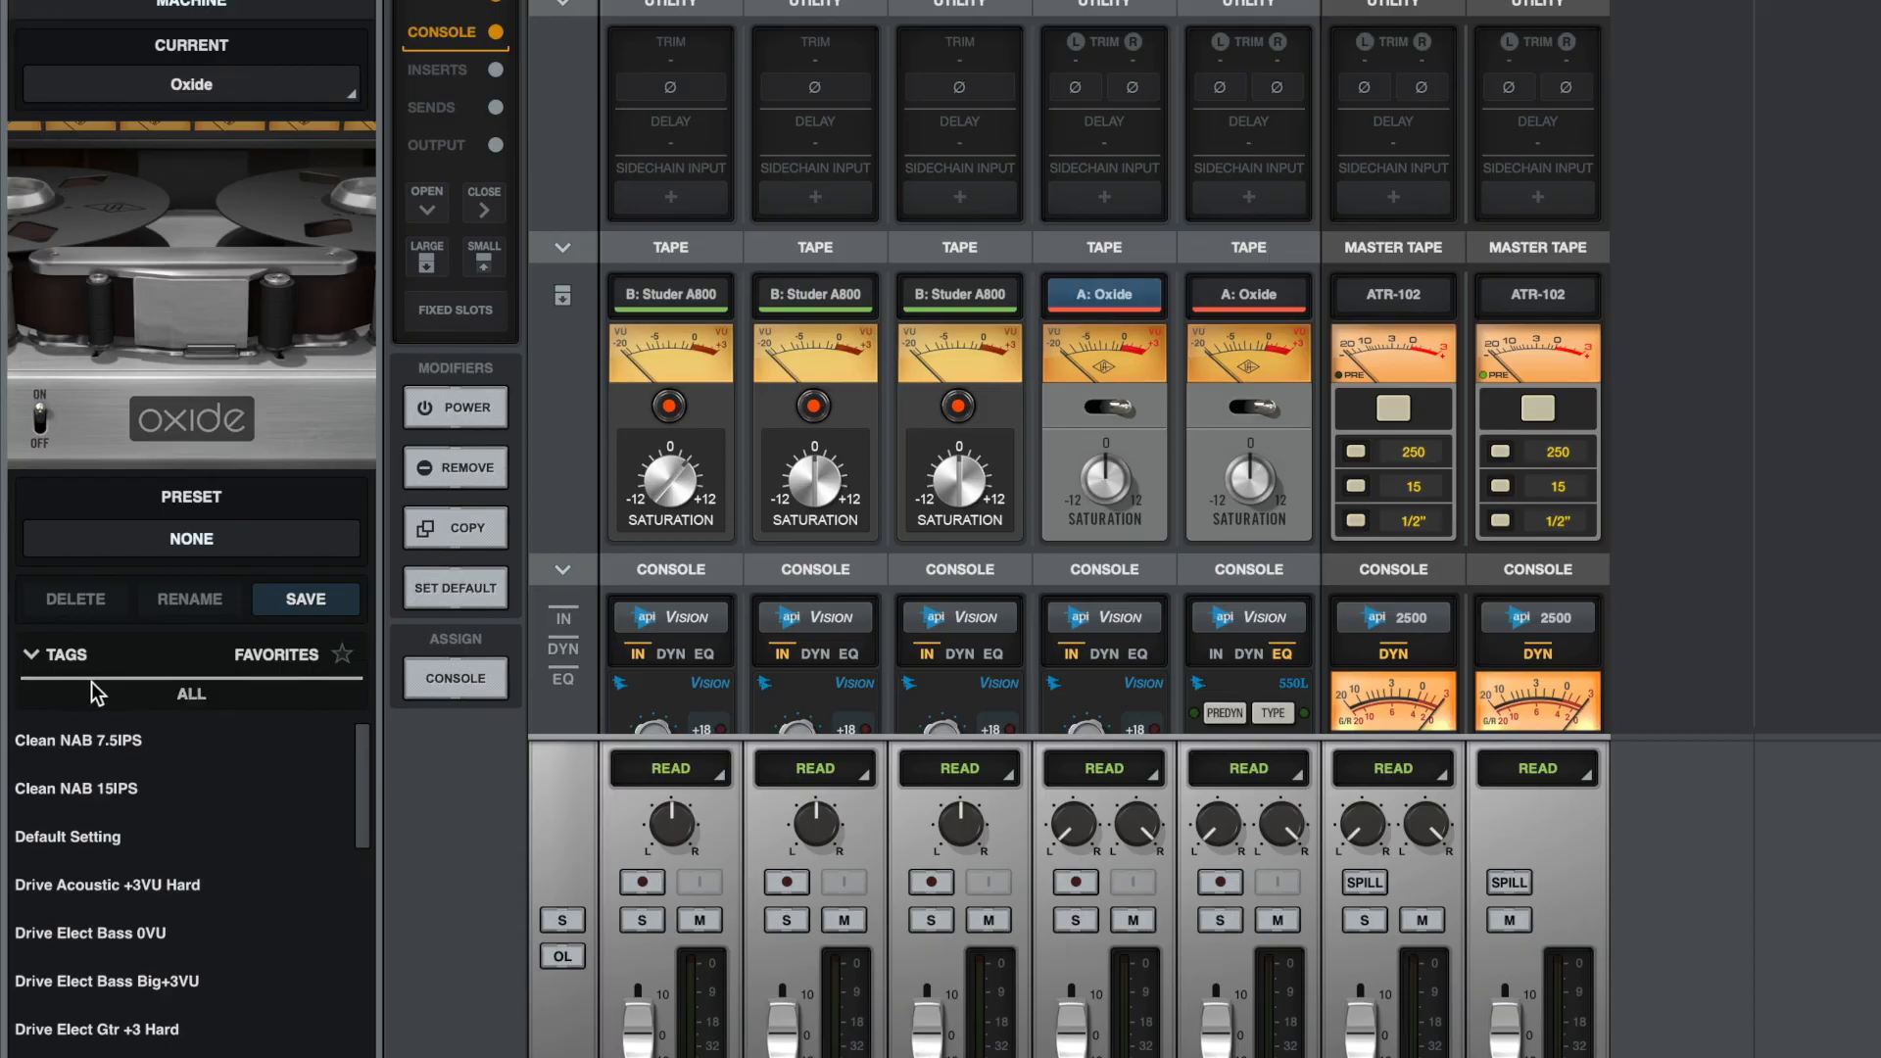
drag(1105, 485, 1095, 437)
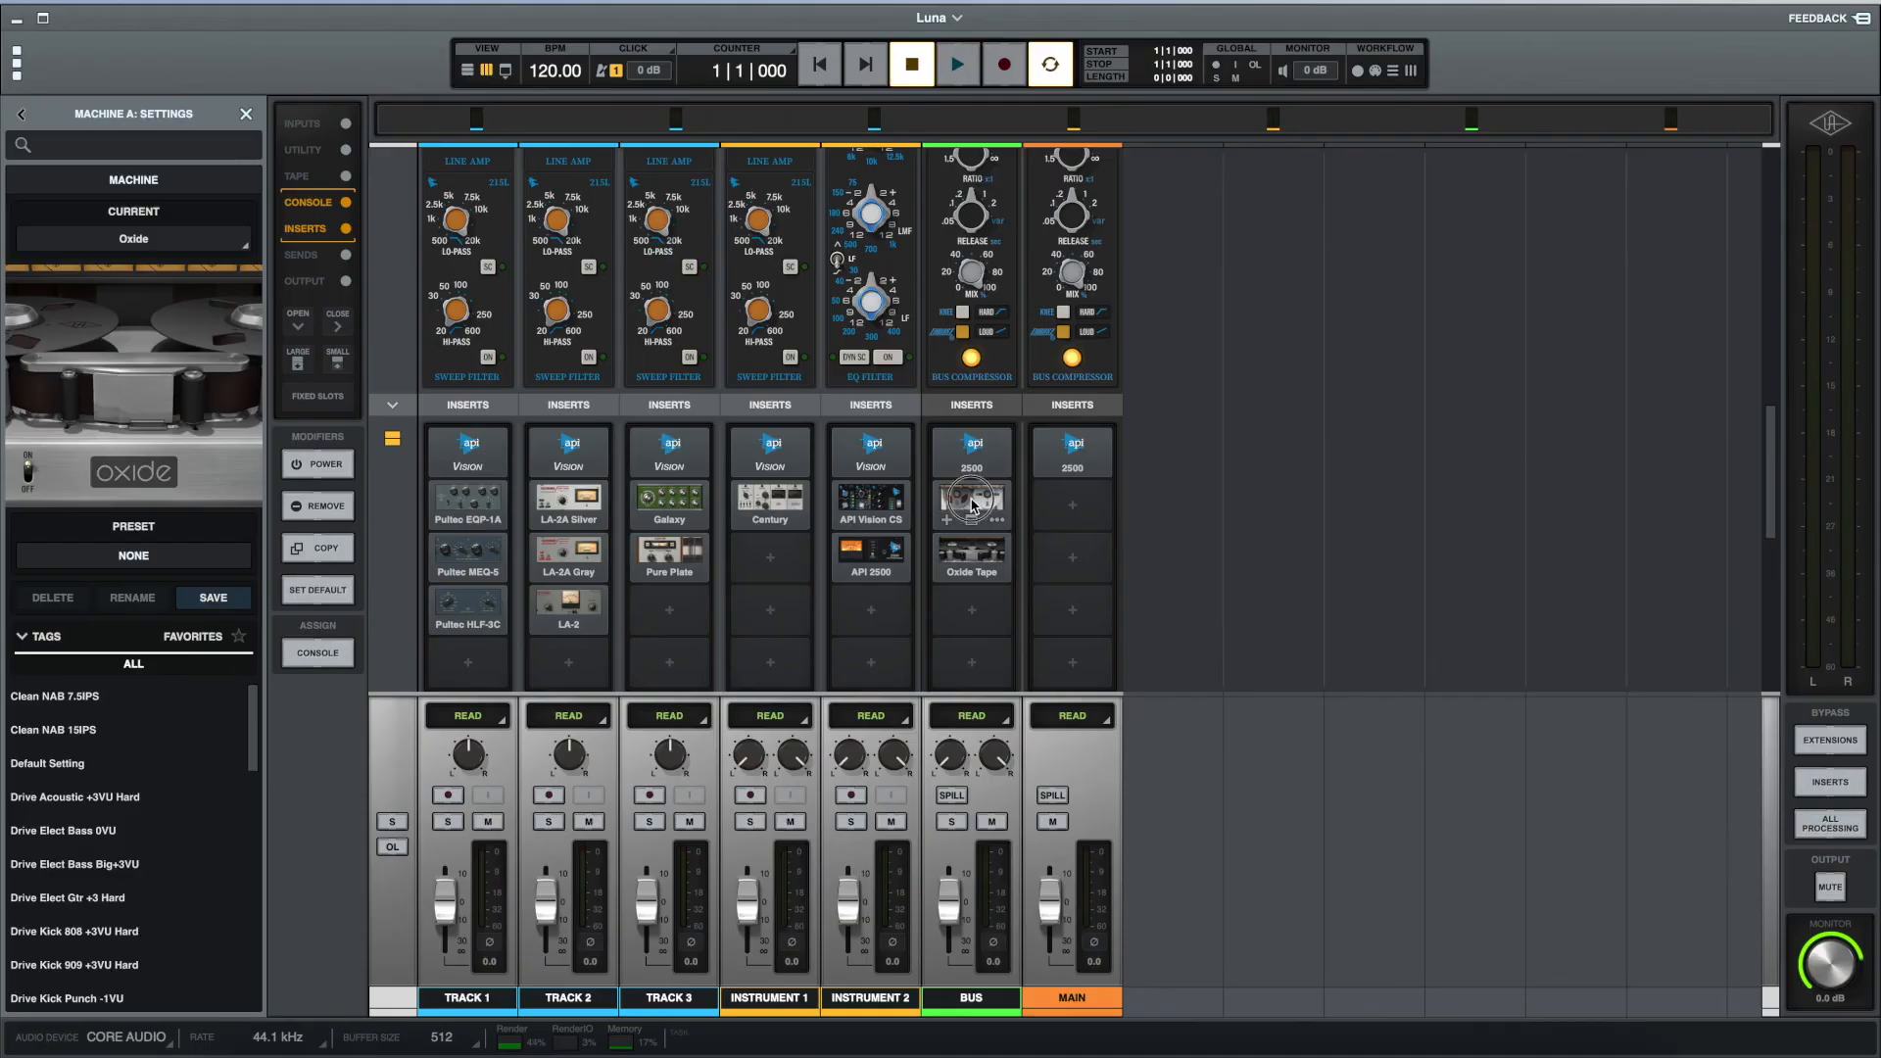
- Open the Studer A800 and Oxide Tape inserts on the Bus and move their windows apart
click(975, 505)
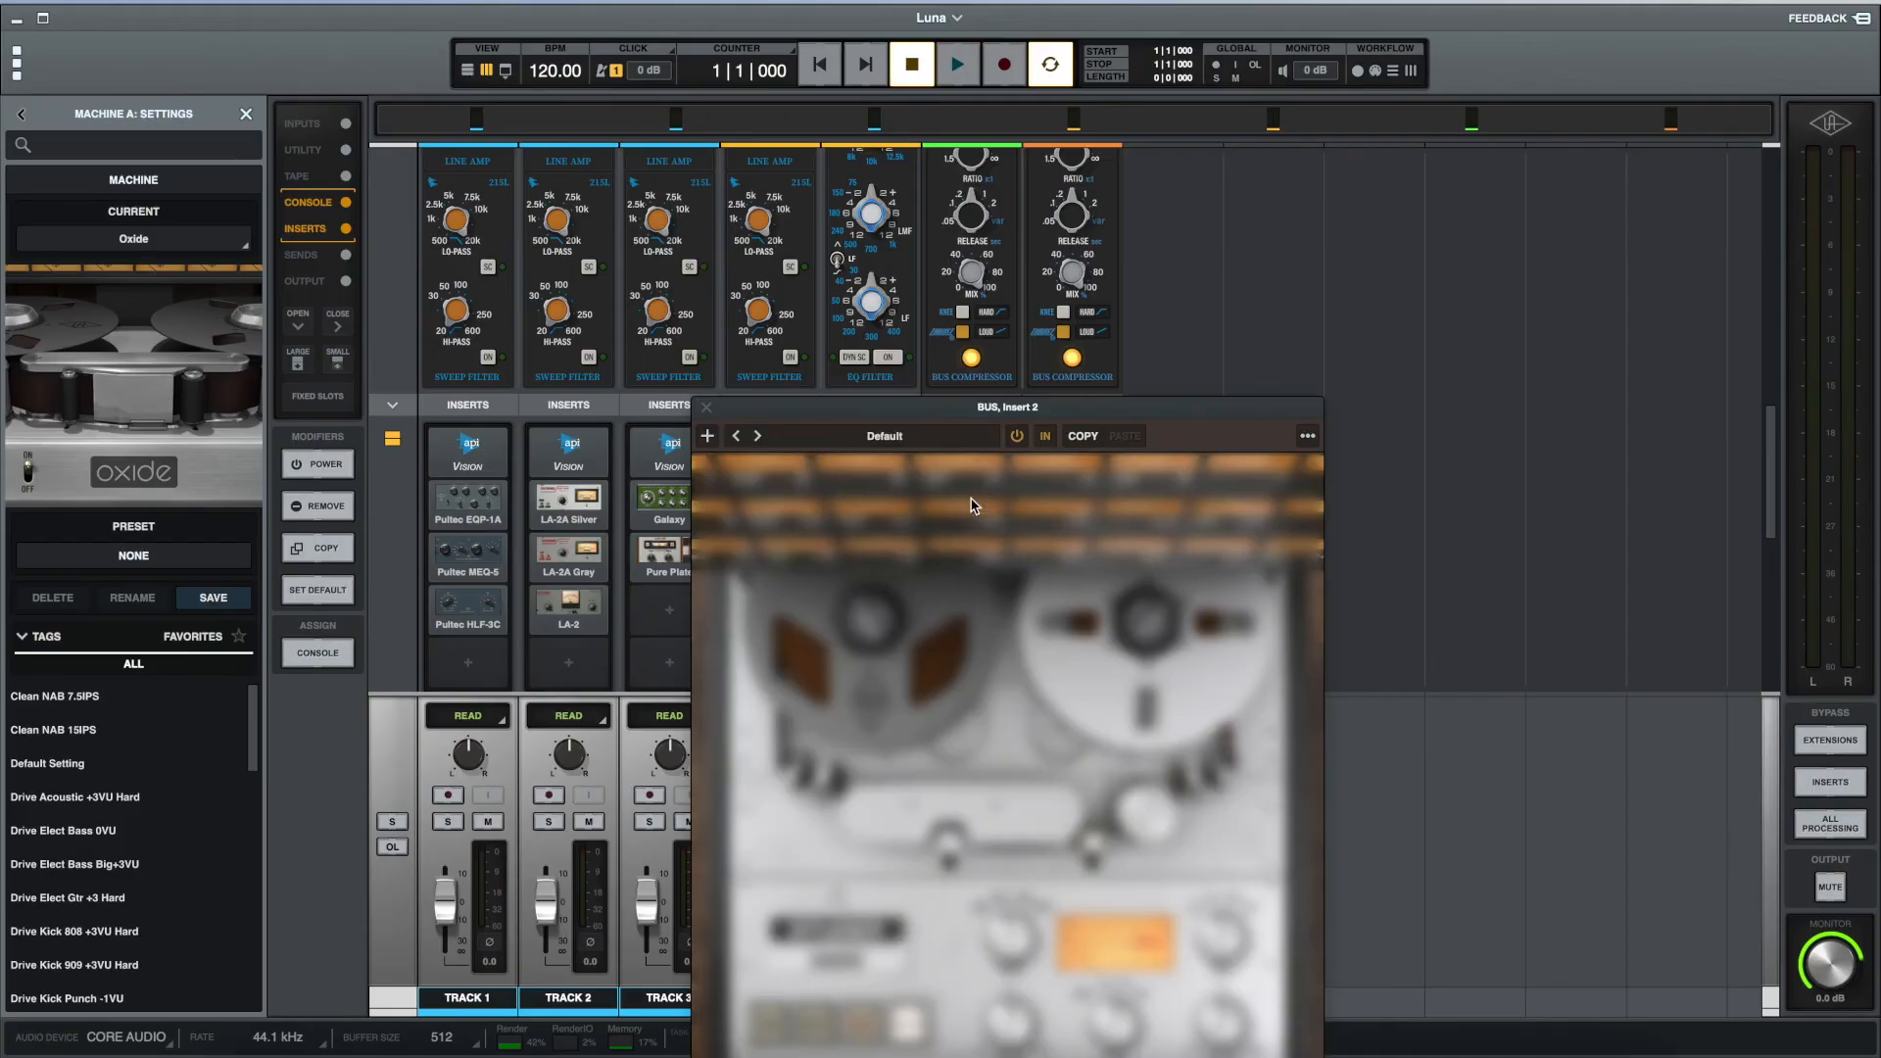
drag(1102, 416, 661, 162)
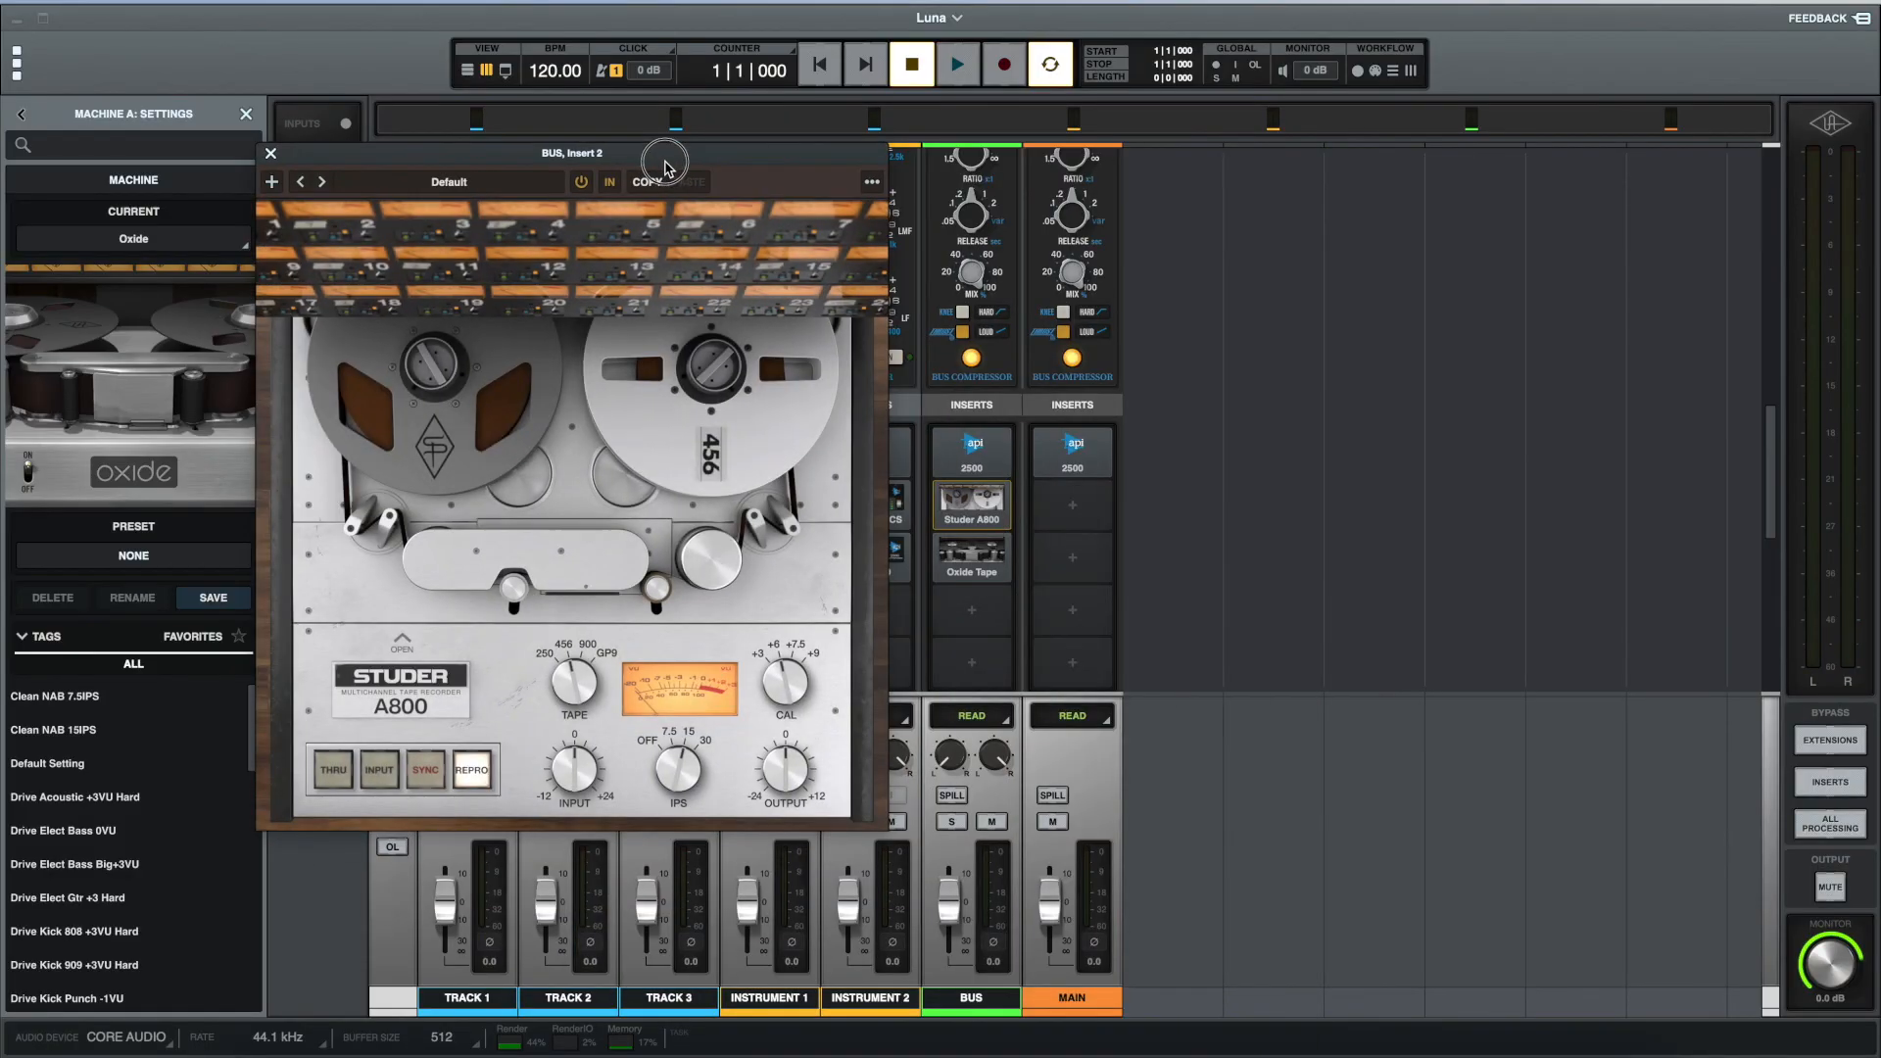
click(970, 553)
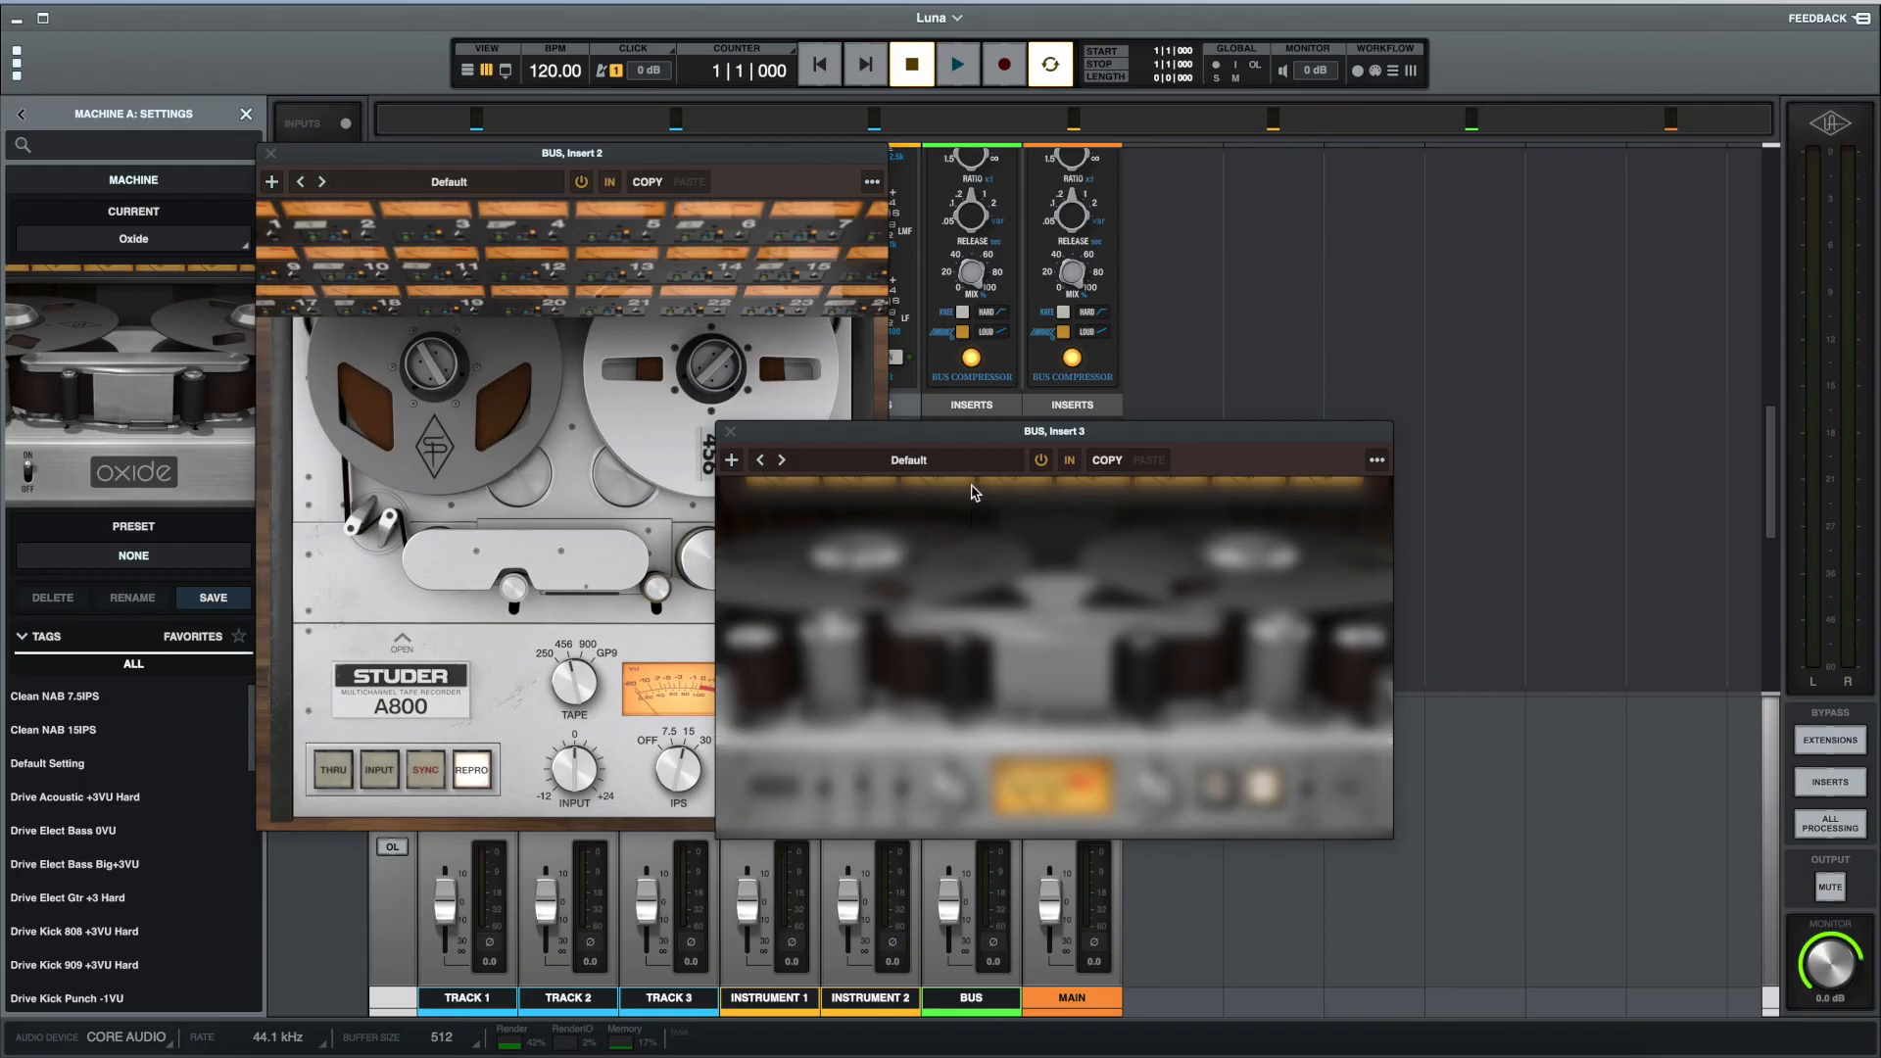
drag(979, 438, 1152, 284)
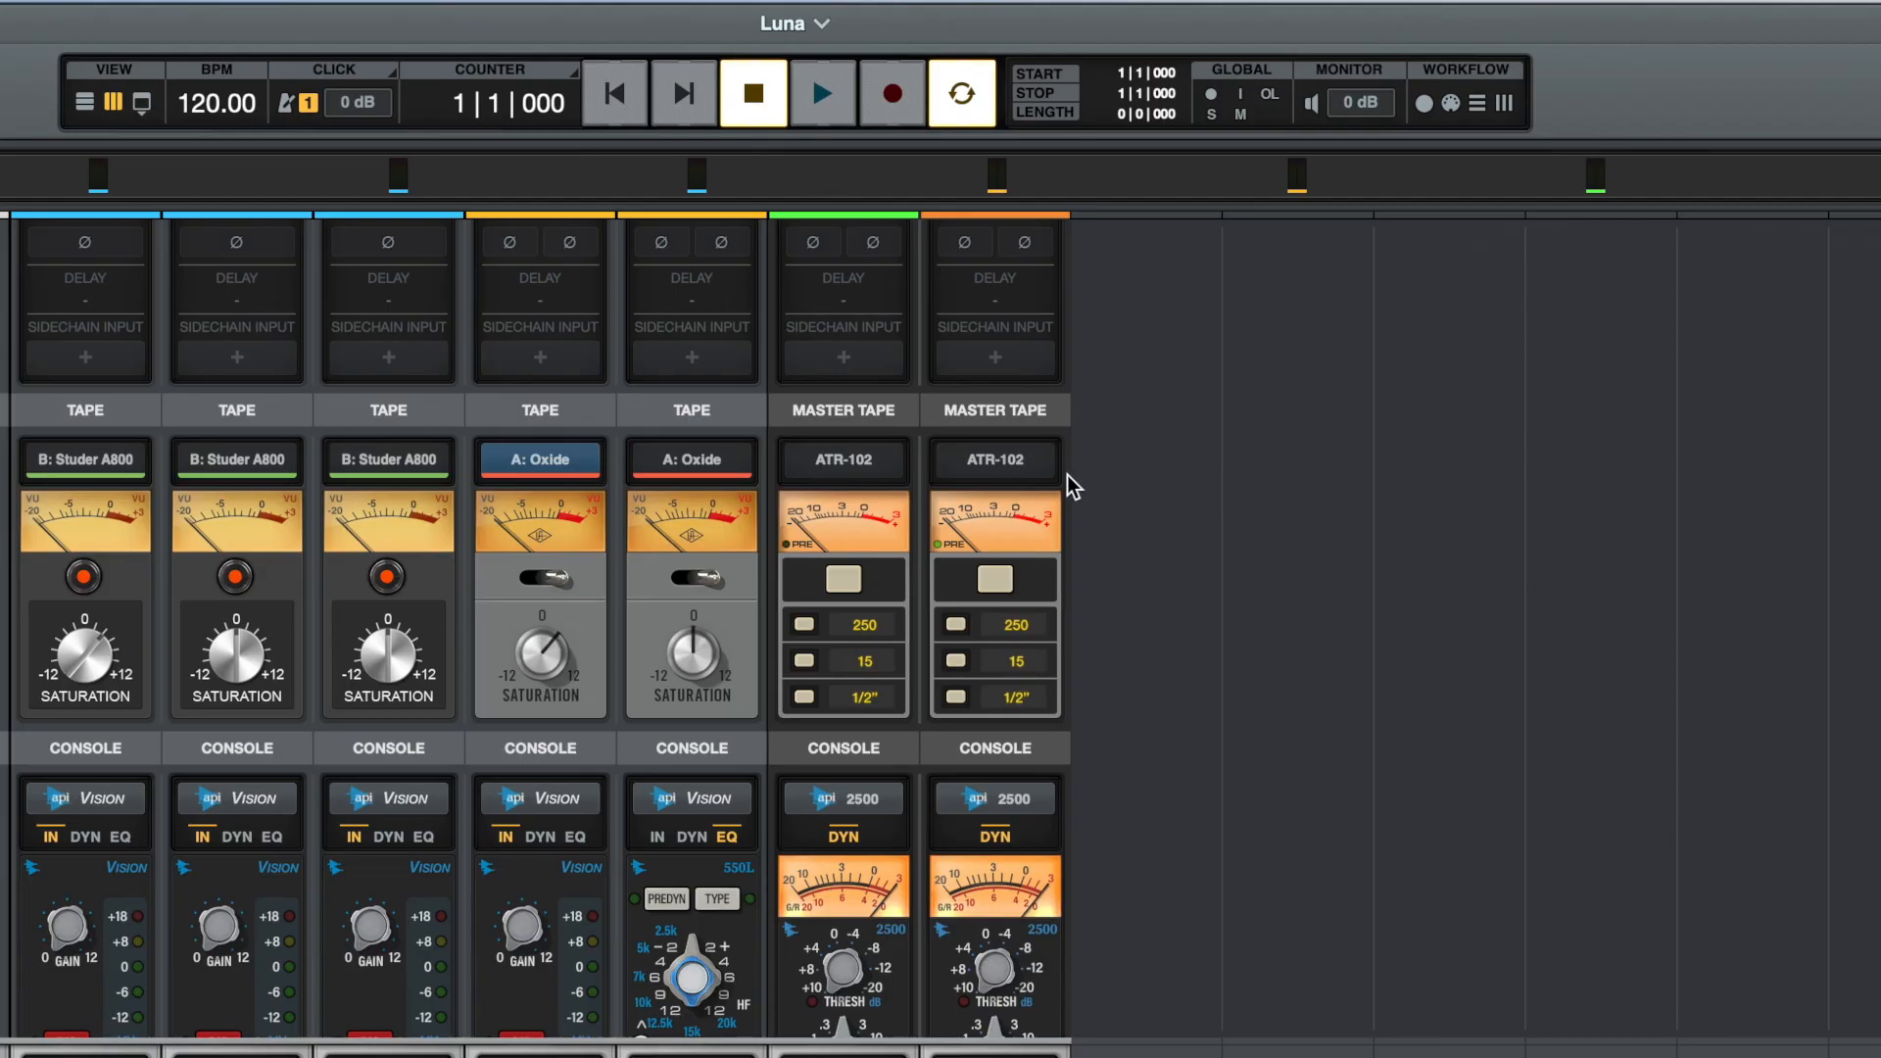
- Keep ATR-102 as the Main output's master tape and set it to GP9 tape, 30 IPS and a 1" head
click(960, 461)
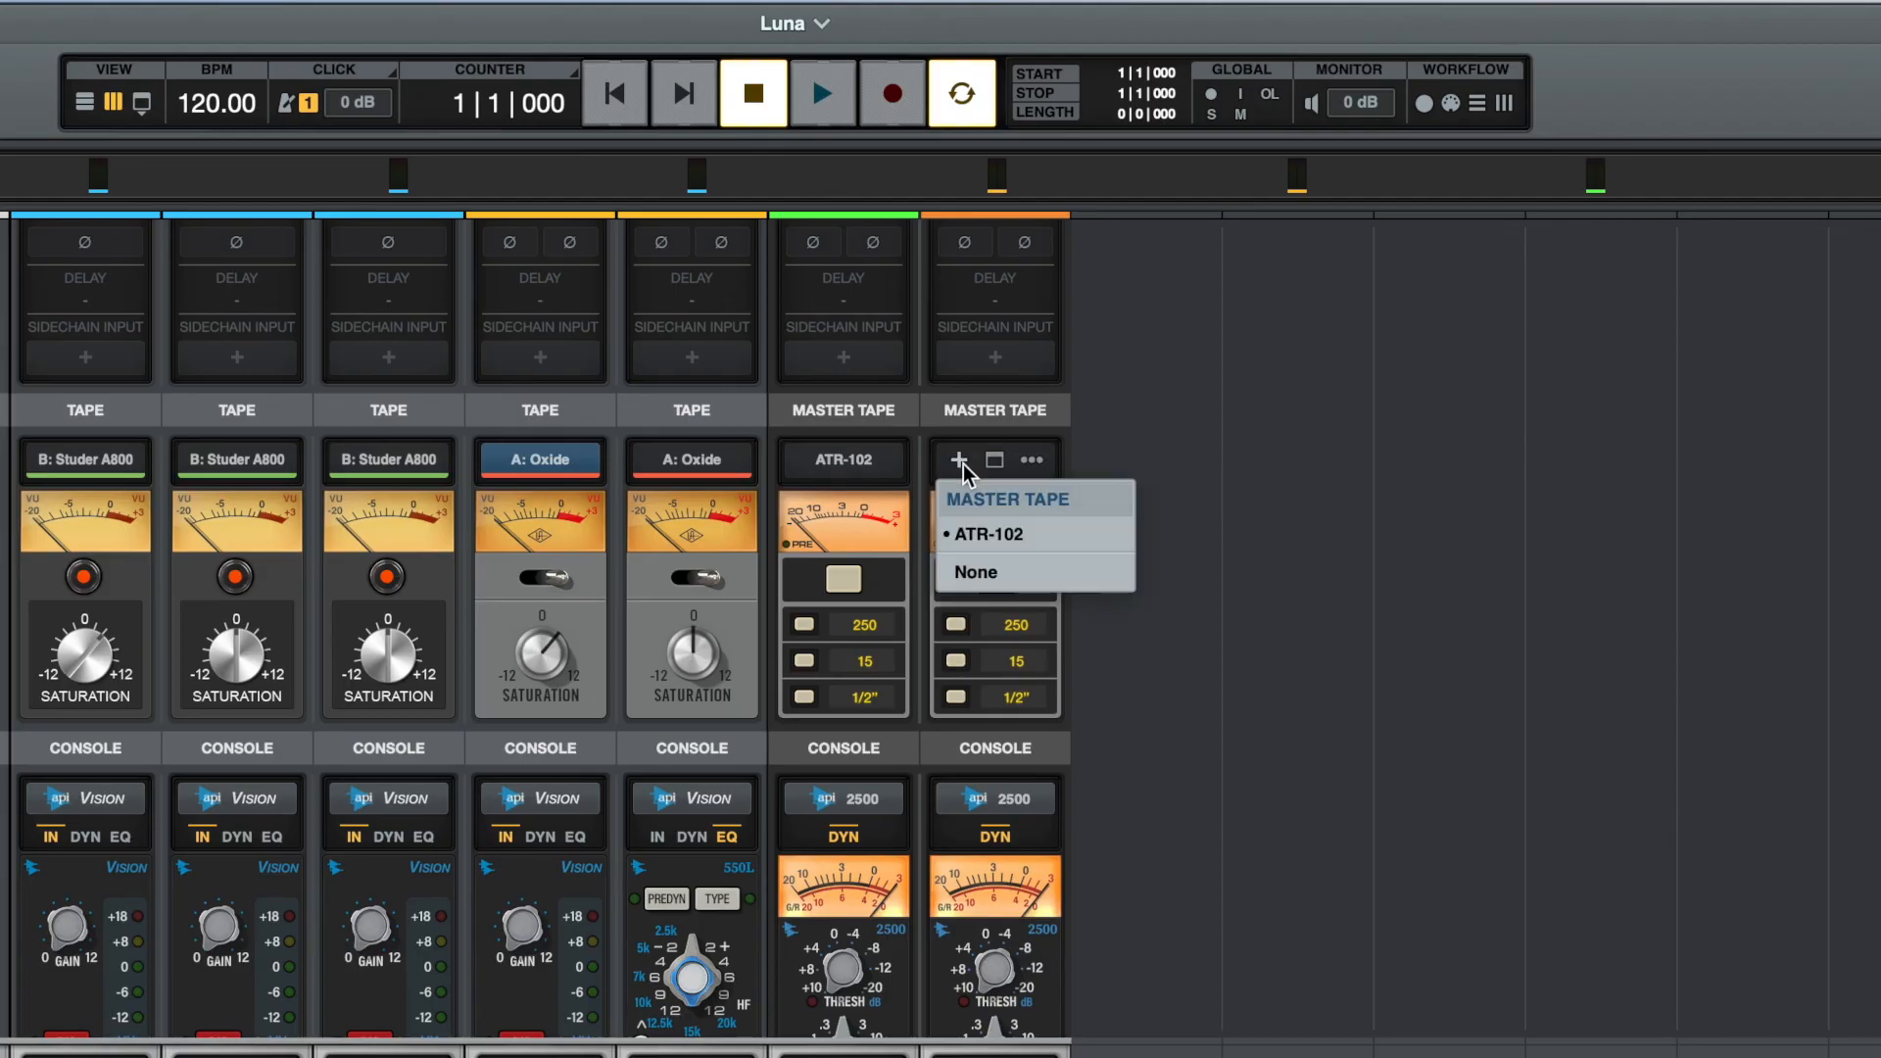
click(1028, 544)
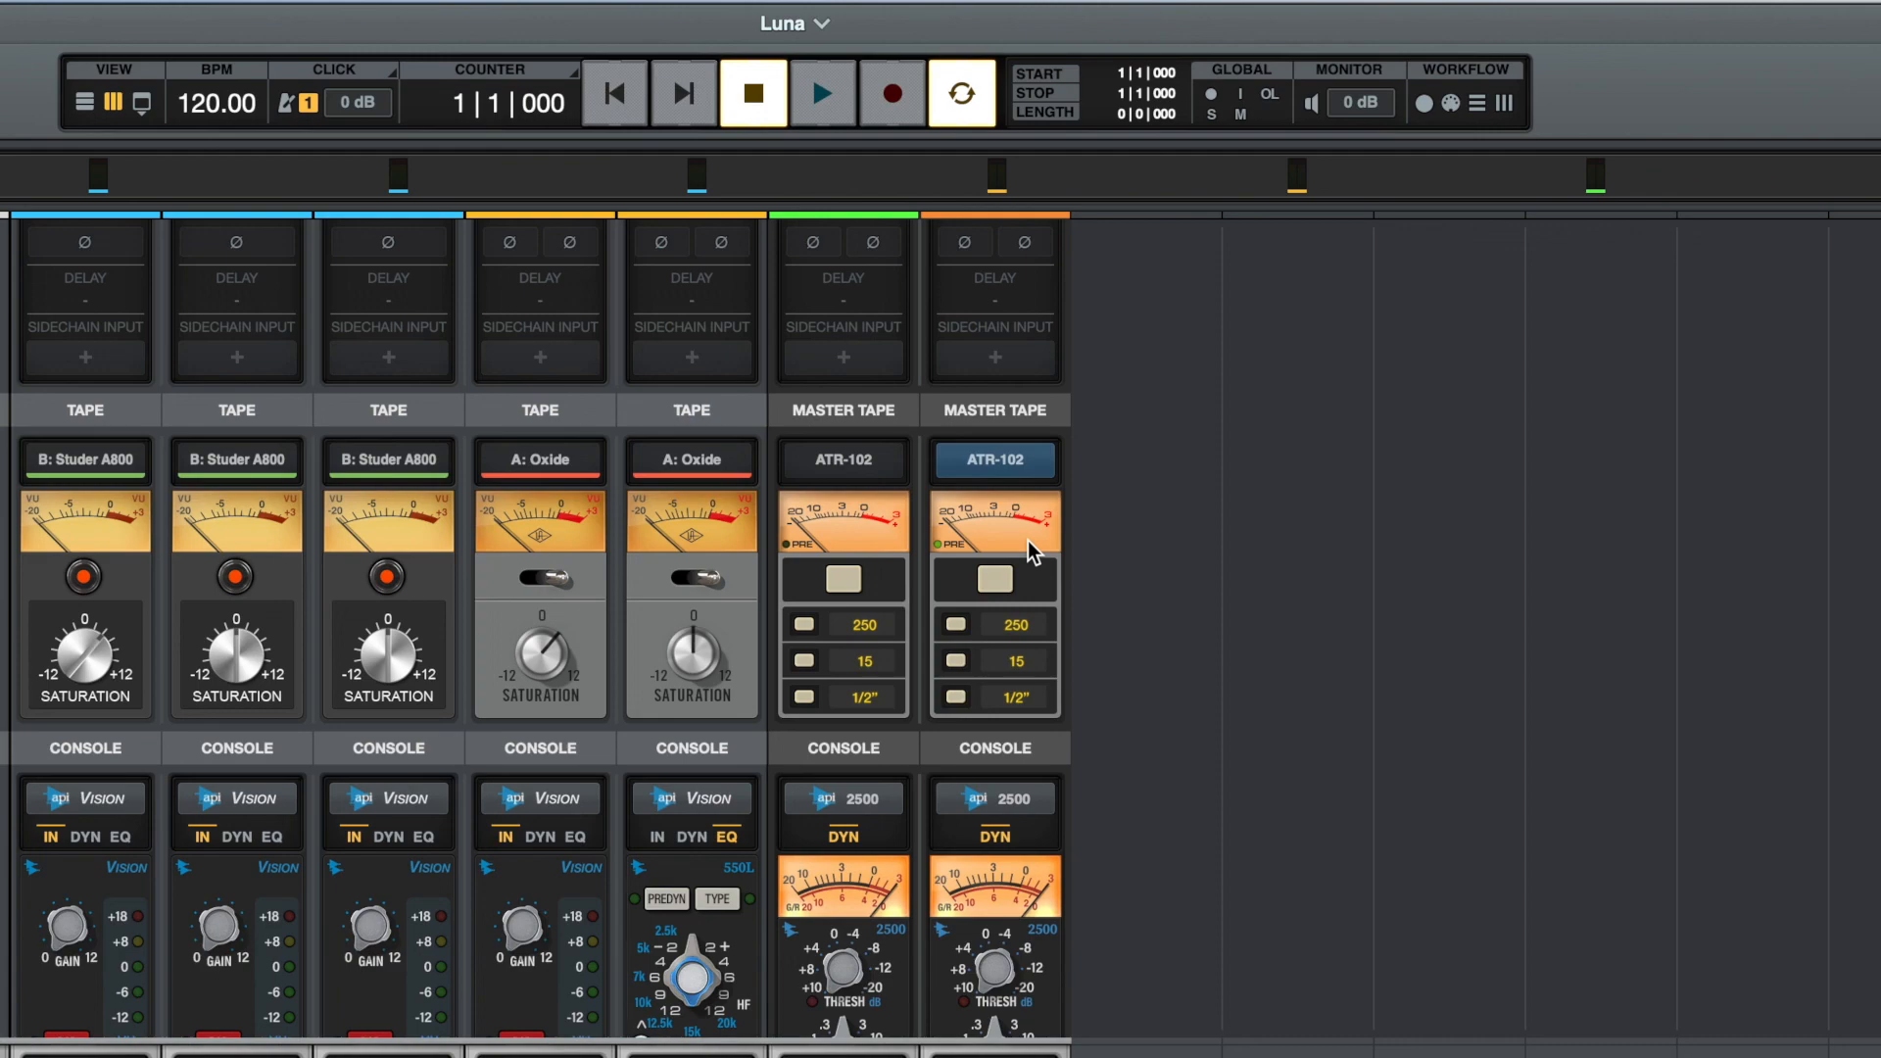
click(955, 625)
click(955, 661)
click(955, 696)
click(956, 628)
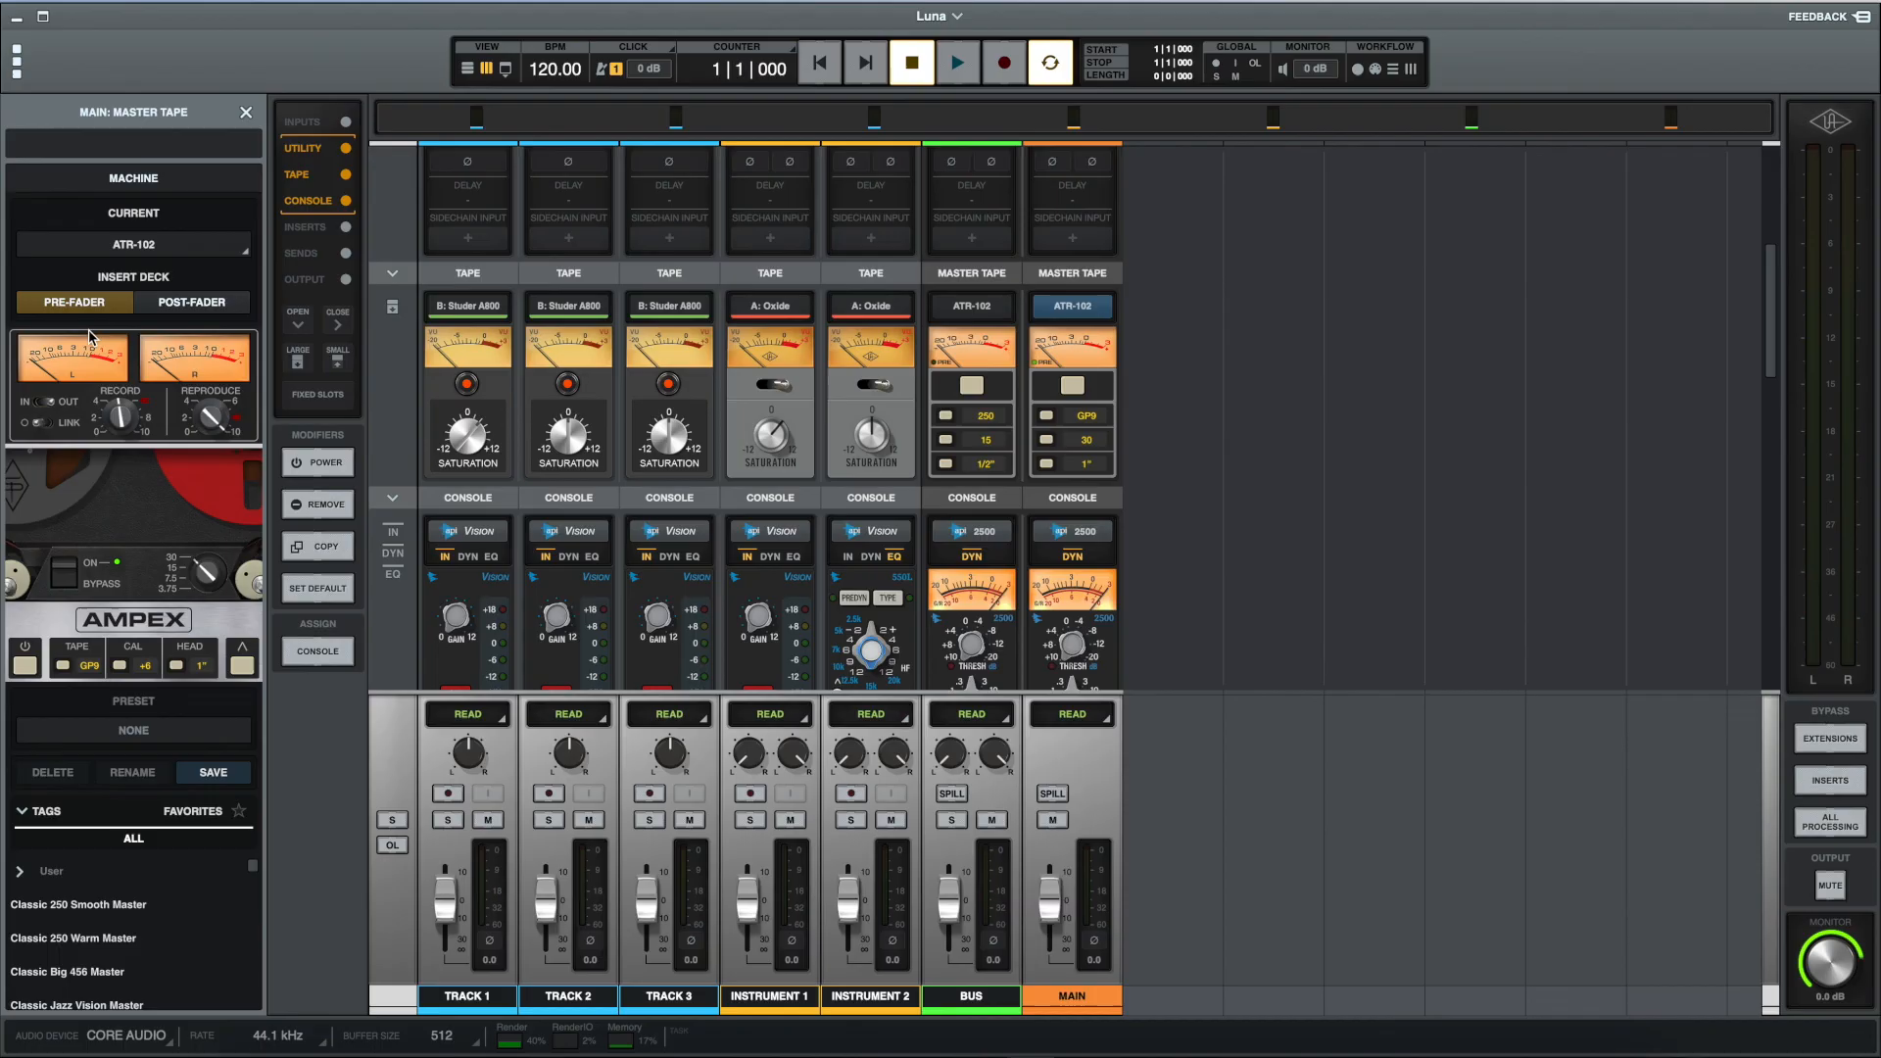
scroll(1185, 362, up, 5)
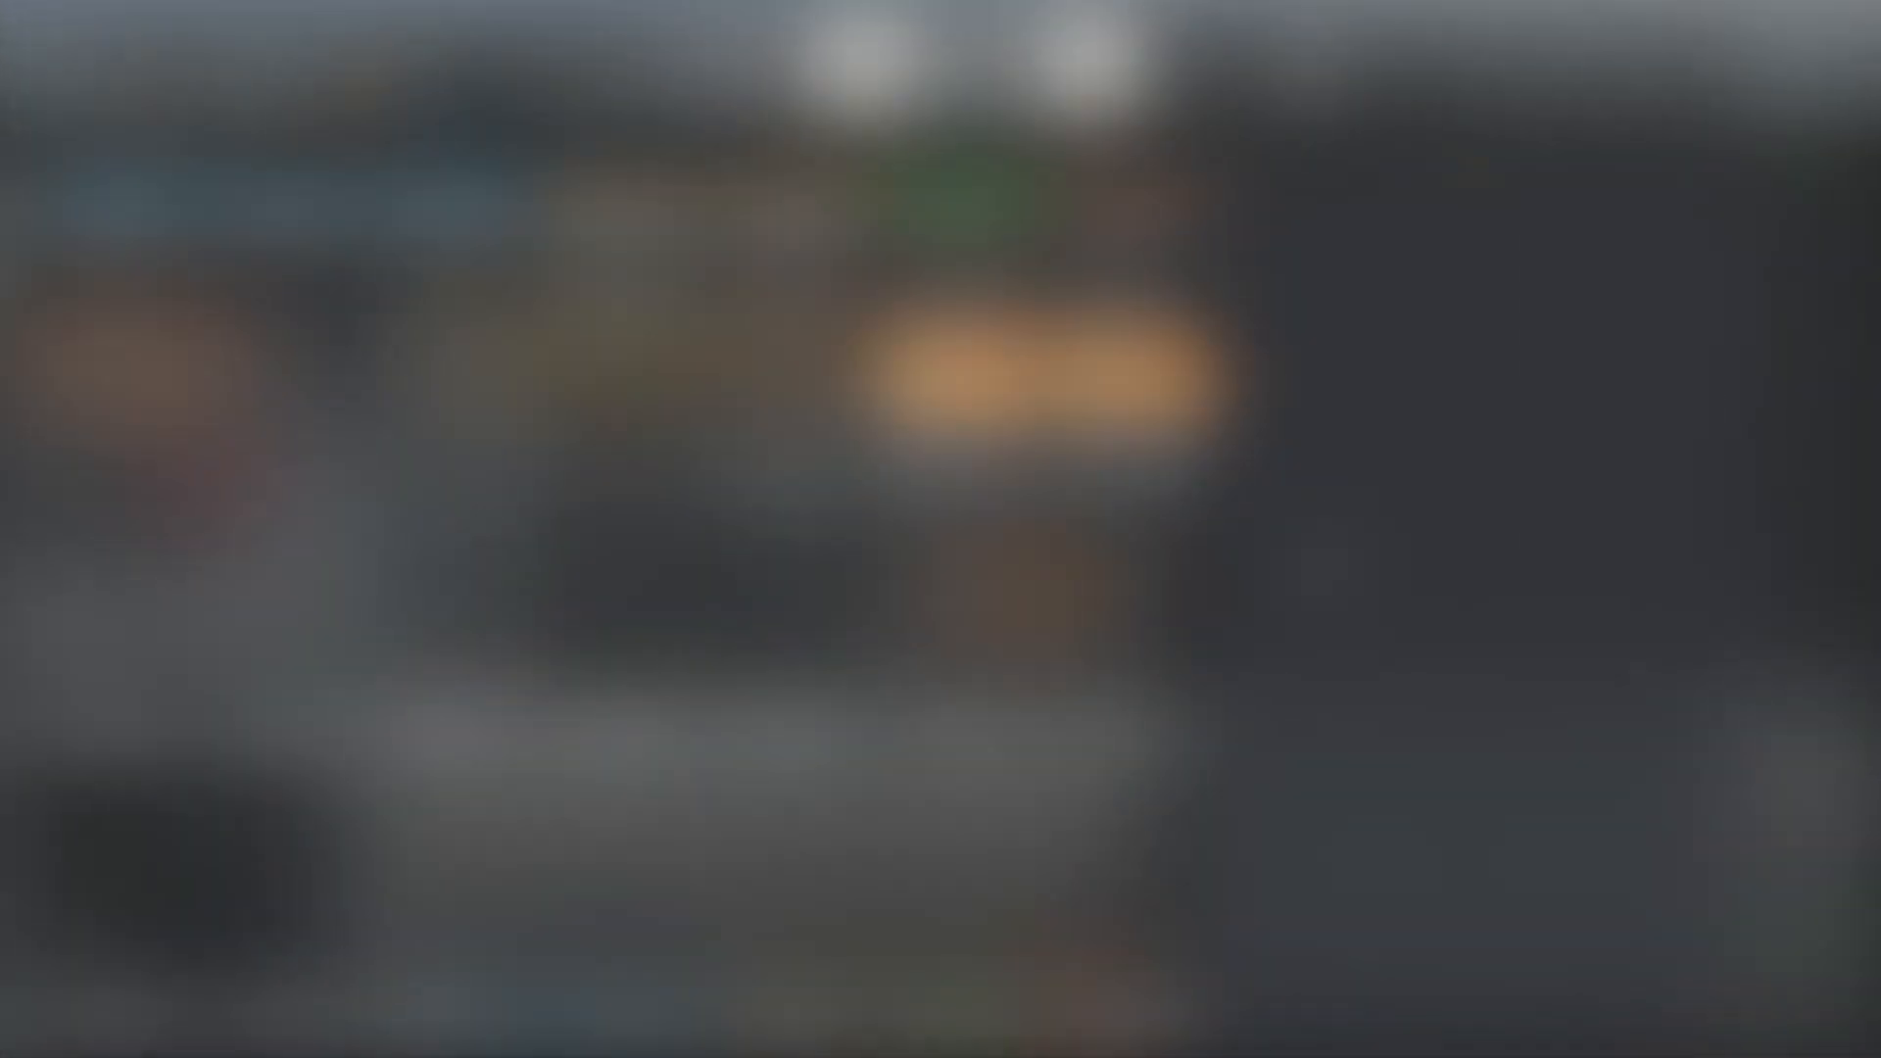